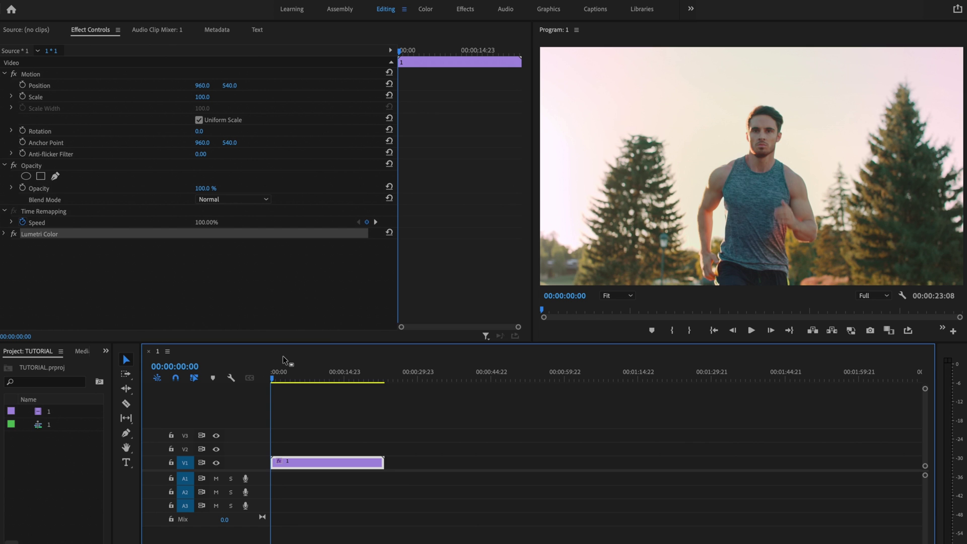
# Step: Scrub to 00:00:11:20 and cut the V1 runner clip there with the Razor tool
pyautogui.click(277, 382)
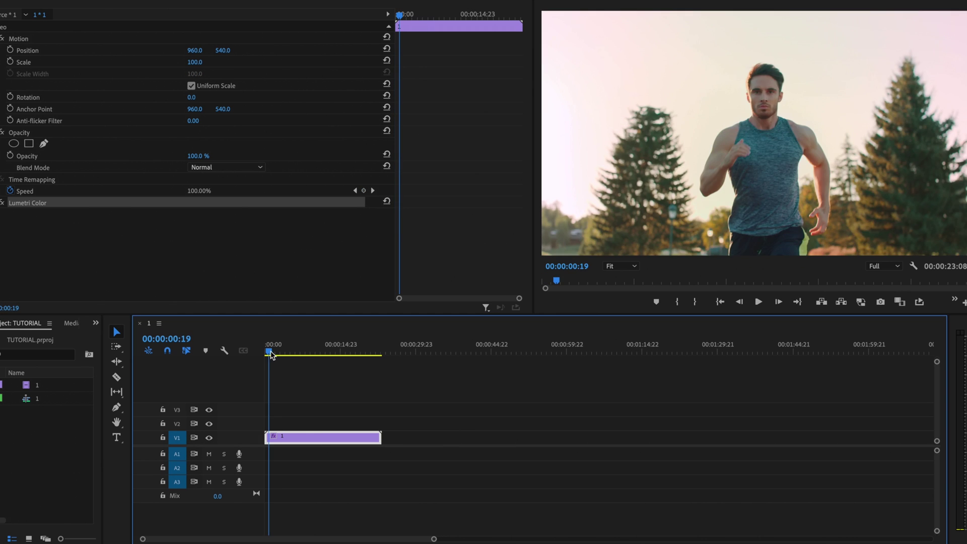
pyautogui.moveTo(271, 356); pyautogui.dragTo(325, 359)
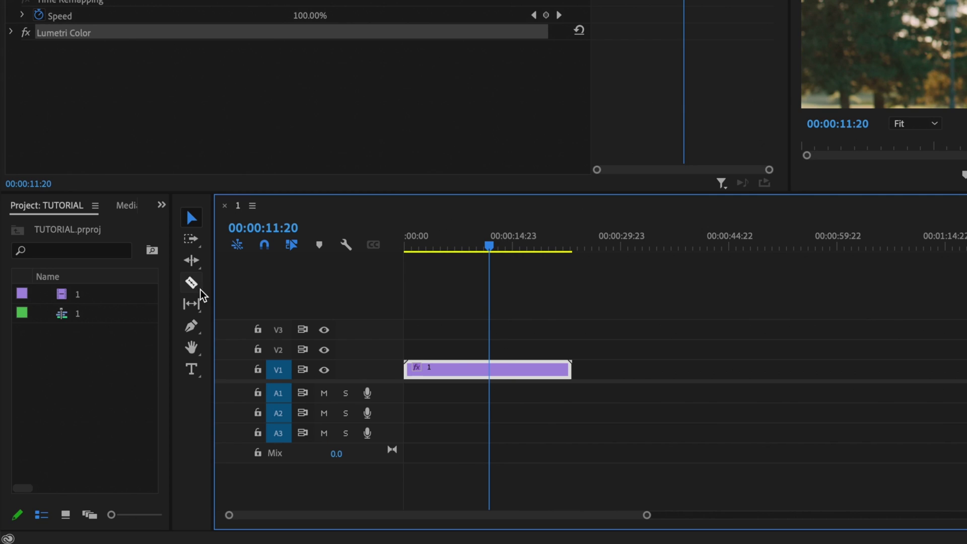
pyautogui.click(191, 285)
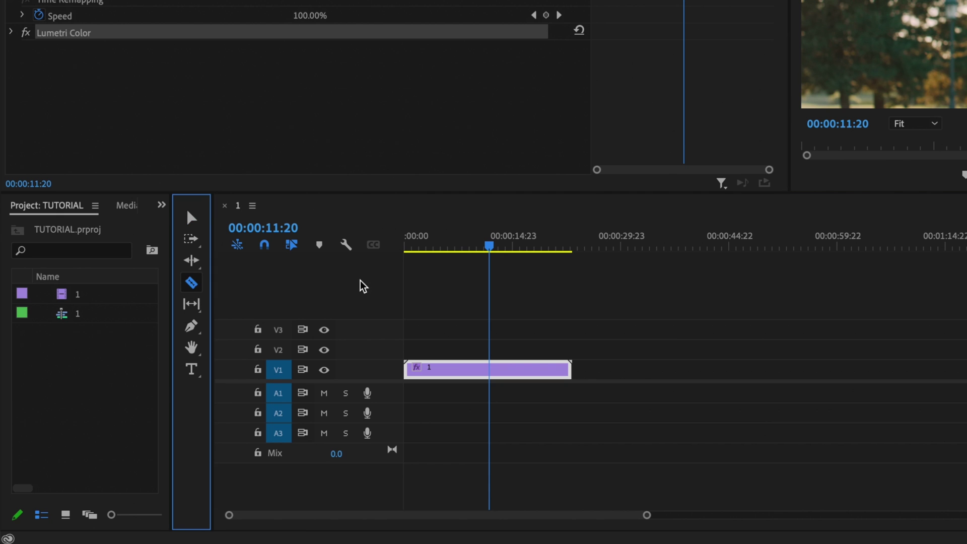
pyautogui.click(491, 370)
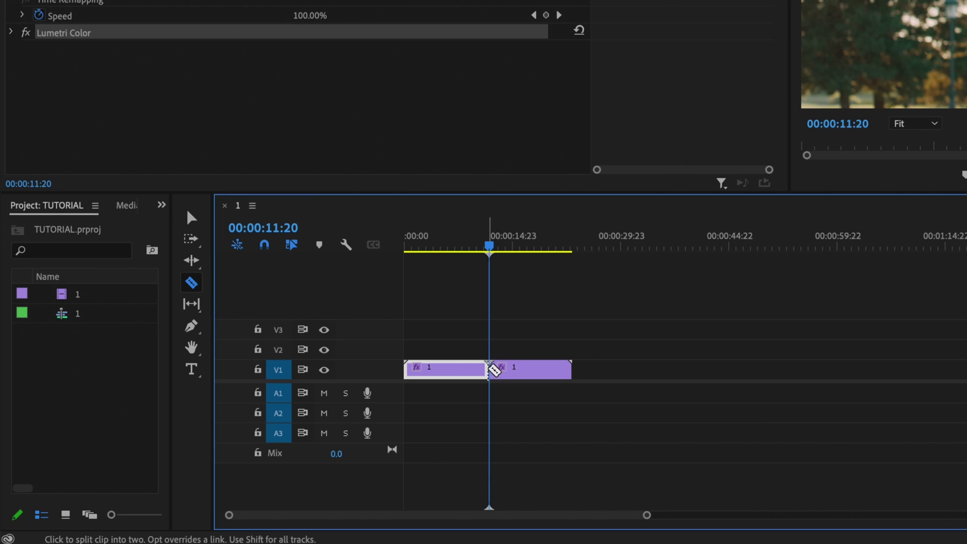
pyautogui.press('v')
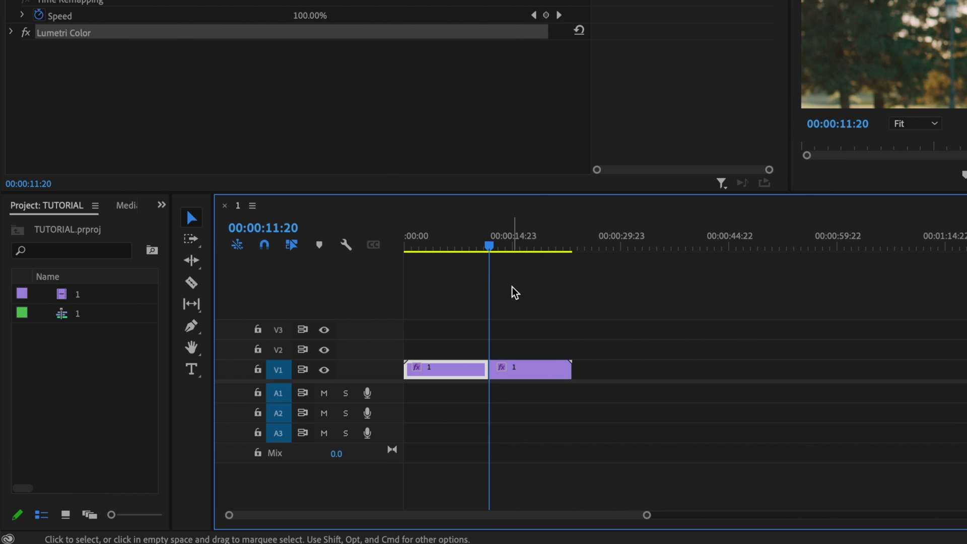
# Step: Apply Add Frame Hold to the second V1 clip and scrub to check the freeze
pyautogui.click(524, 371)
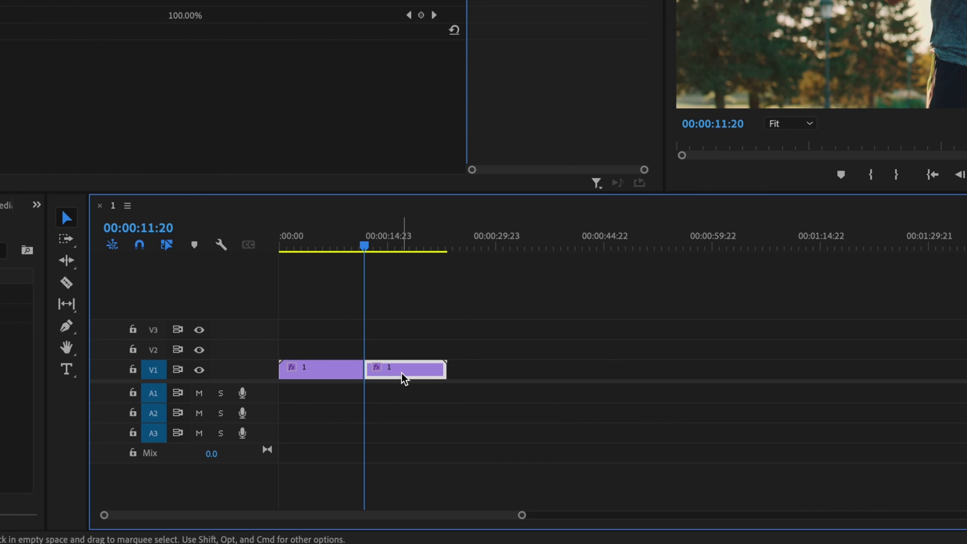
pyautogui.rightClick(528, 378)
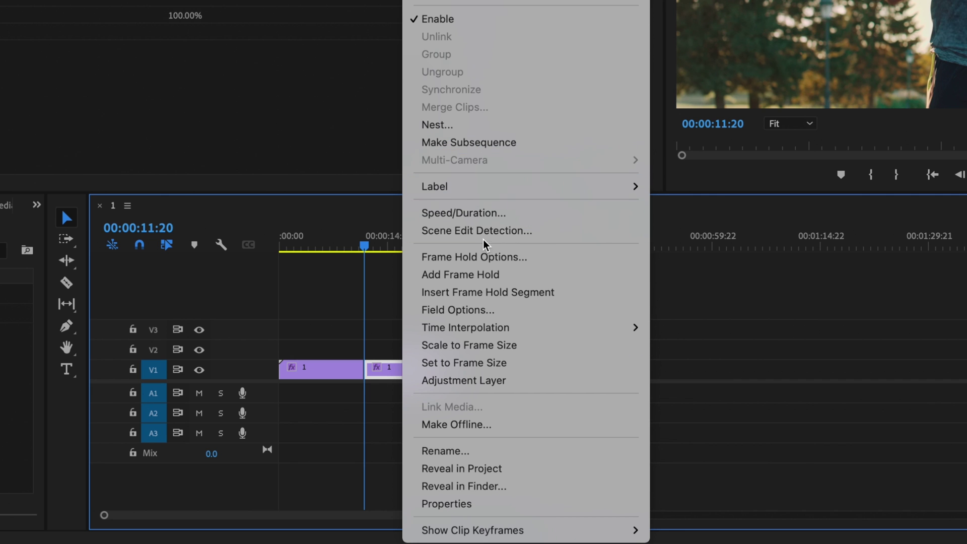
pyautogui.click(483, 278)
pyautogui.moveTo(379, 249); pyautogui.dragTo(396, 249)
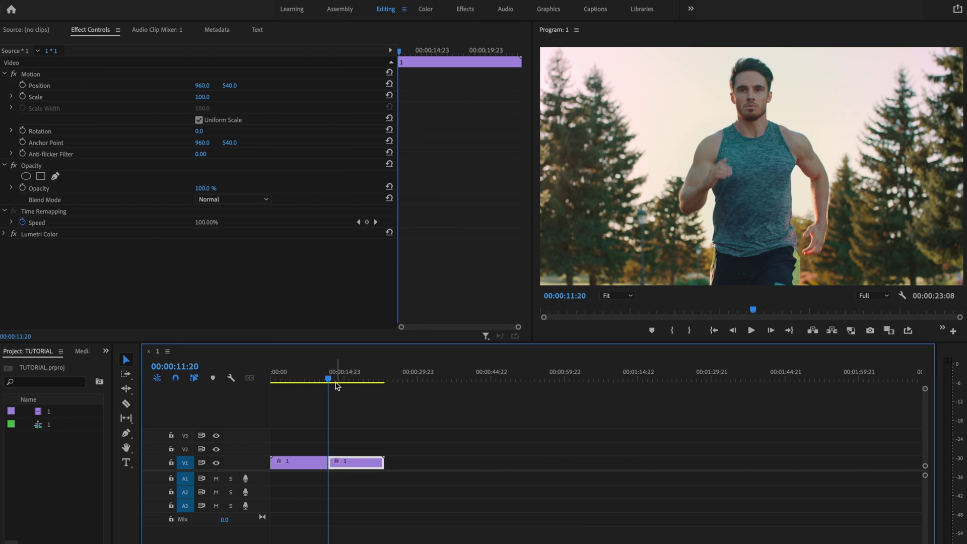
pyautogui.moveTo(346, 382)
pyautogui.mouseDown()
pyautogui.moveTo(374, 382)
pyautogui.moveTo(329, 382)
pyautogui.mouseUp()
# Step: Alt-drag the frozen clip up onto V2 as a copy and select it
pyautogui.click(366, 482)
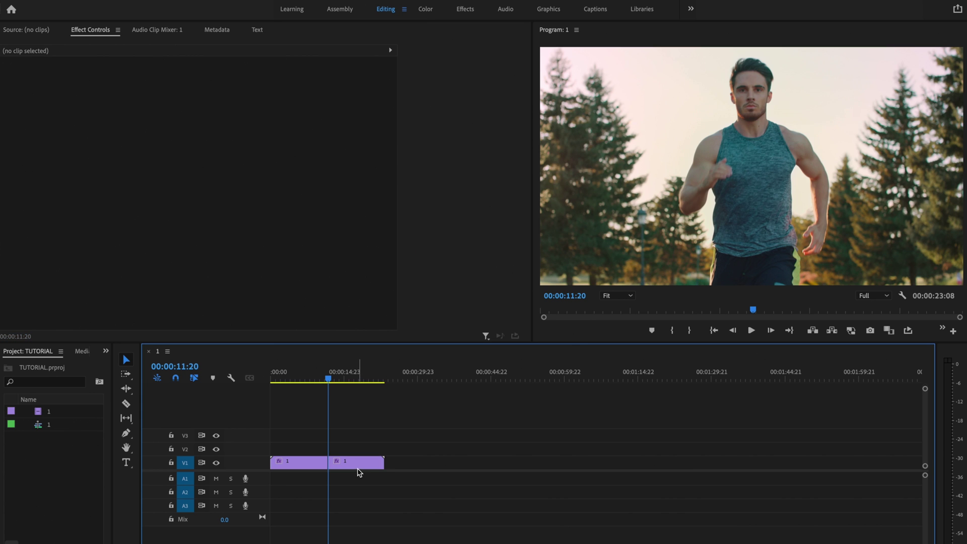
pyautogui.click(360, 464)
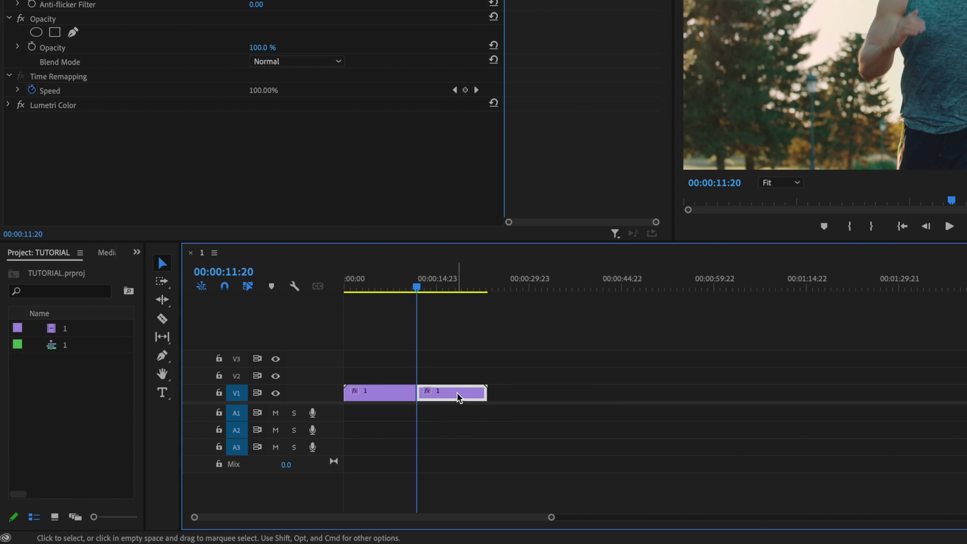
pyautogui.moveTo(459, 397); pyautogui.dragTo(460, 380)
pyautogui.click(459, 380)
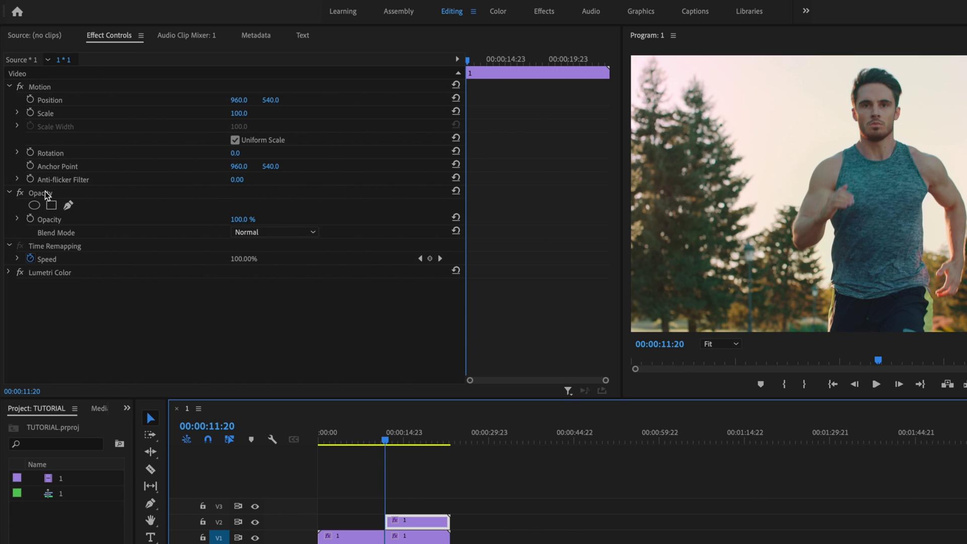
# Step: Choose the Free Draw Bezier mask pen and zoom the Program monitor to 400%
pyautogui.click(70, 206)
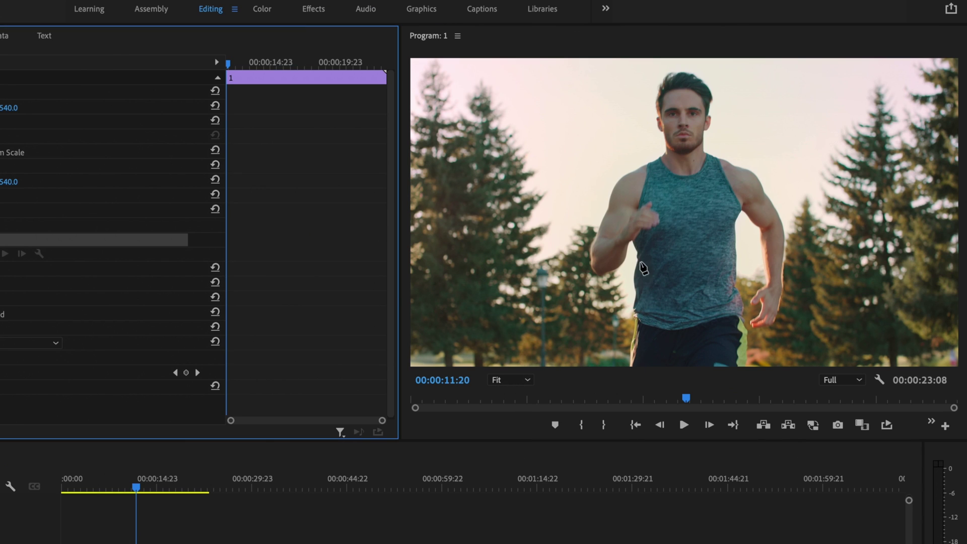
pyautogui.click(524, 382)
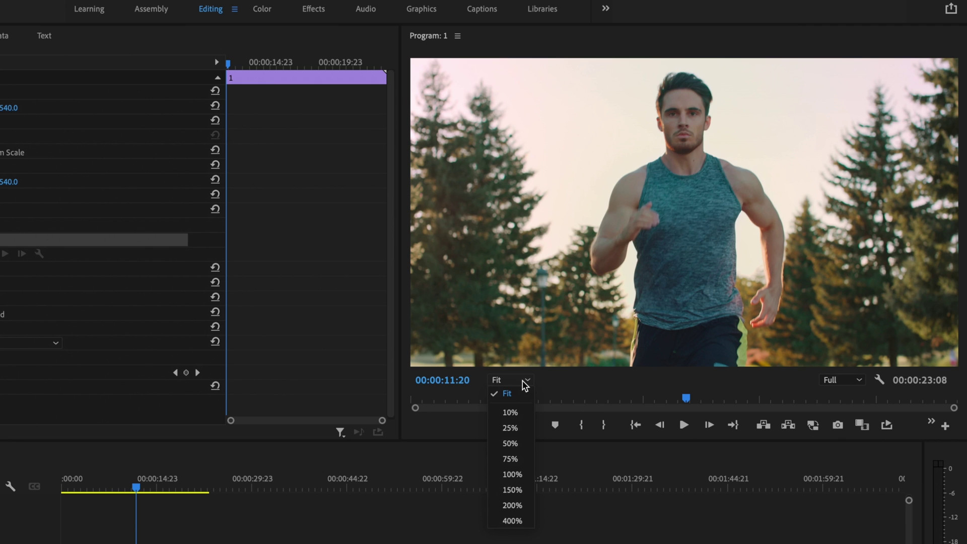
pyautogui.click(521, 519)
pyautogui.moveTo(956, 210); pyautogui.dragTo(959, 319)
pyautogui.moveTo(725, 362); pyautogui.dragTo(662, 367)
# Step: Place mask points around the runner's trousers, shoulder and head, closing the mask at its start
pyautogui.click(649, 329)
pyautogui.click(653, 299)
pyautogui.click(651, 262)
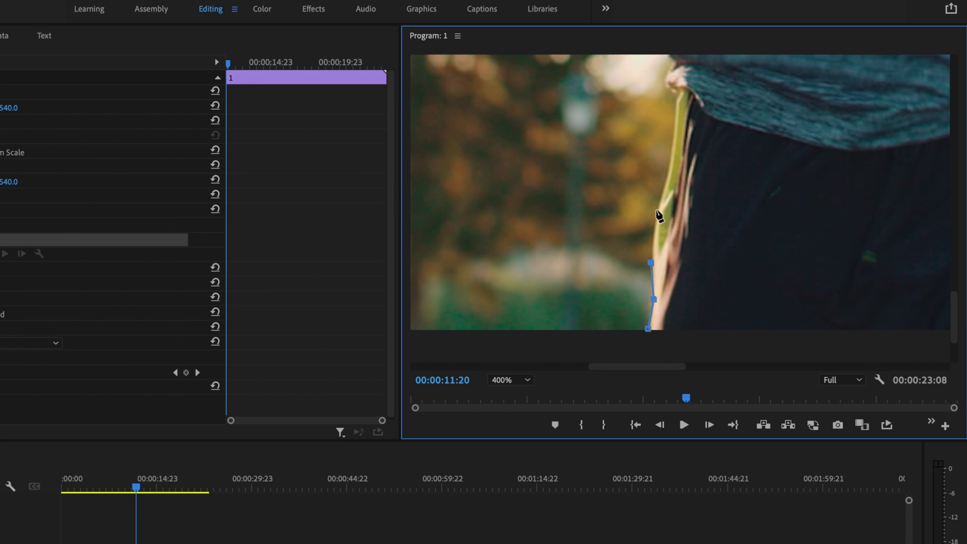
pyautogui.scroll(5, 659, 216)
pyautogui.click(676, 198)
pyautogui.scroll(3, 676, 199)
pyautogui.click(624, 229)
pyautogui.scroll(3, 624, 229)
pyautogui.click(549, 263)
pyautogui.click(796, 193)
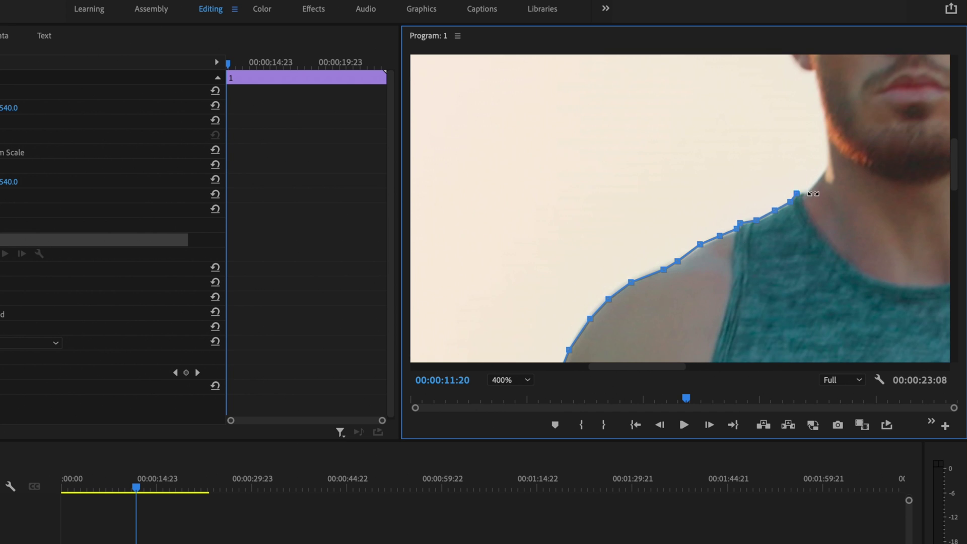
pyautogui.scroll(5, 796, 193)
pyautogui.click(787, 205)
pyautogui.scroll(5, 788, 204)
pyautogui.click(626, 147)
pyautogui.click(809, 97)
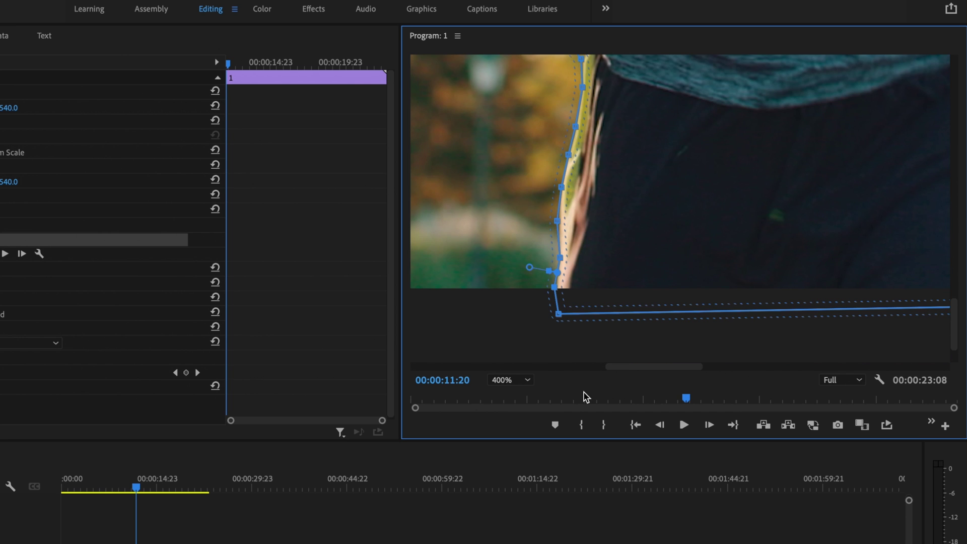
# Step: Fit the Program monitor back to the frame and remove the mask feather
pyautogui.click(519, 380)
pyautogui.click(519, 391)
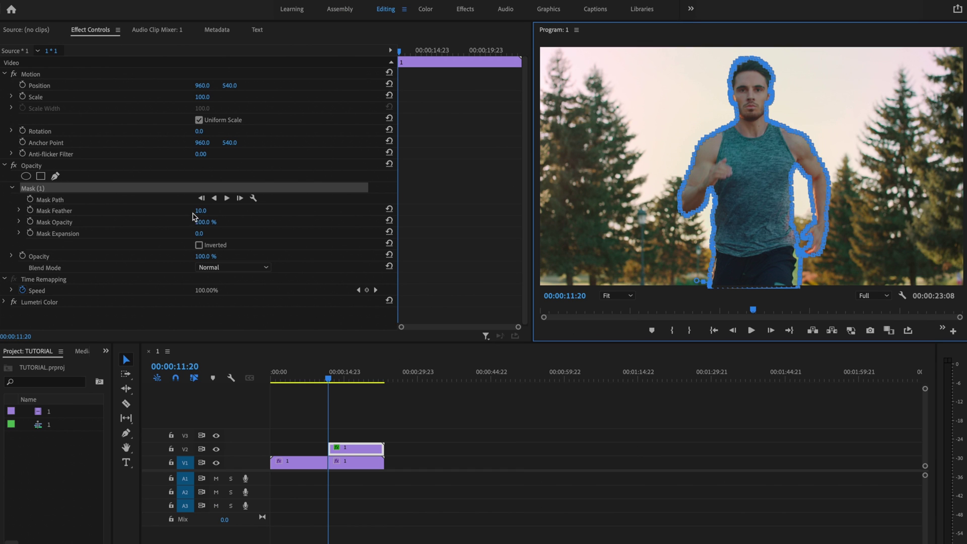
pyautogui.moveTo(200, 210); pyautogui.dragTo(171, 211)
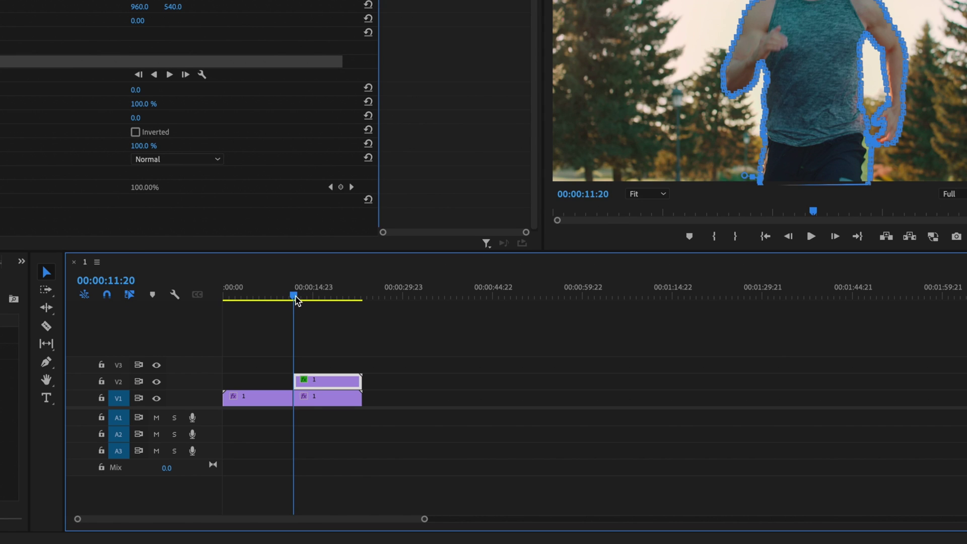
# Step: Keyframe Position and Scale at 00:00:11:20, then set Scale to 114 at 00:00:12:16
pyautogui.moveTo(331, 380); pyautogui.dragTo(341, 381)
pyautogui.moveTo(307, 296); pyautogui.dragTo(295, 299)
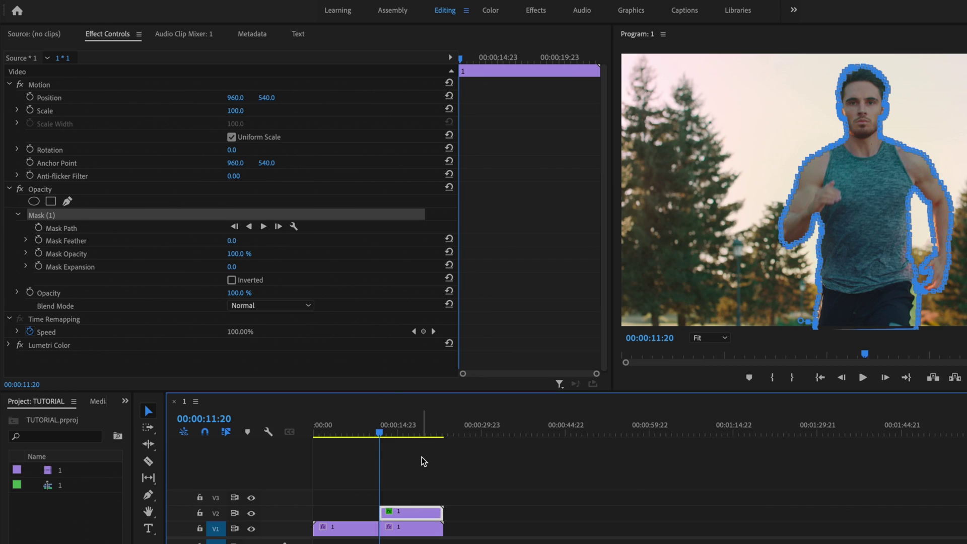
pyautogui.click(30, 97)
pyautogui.click(30, 111)
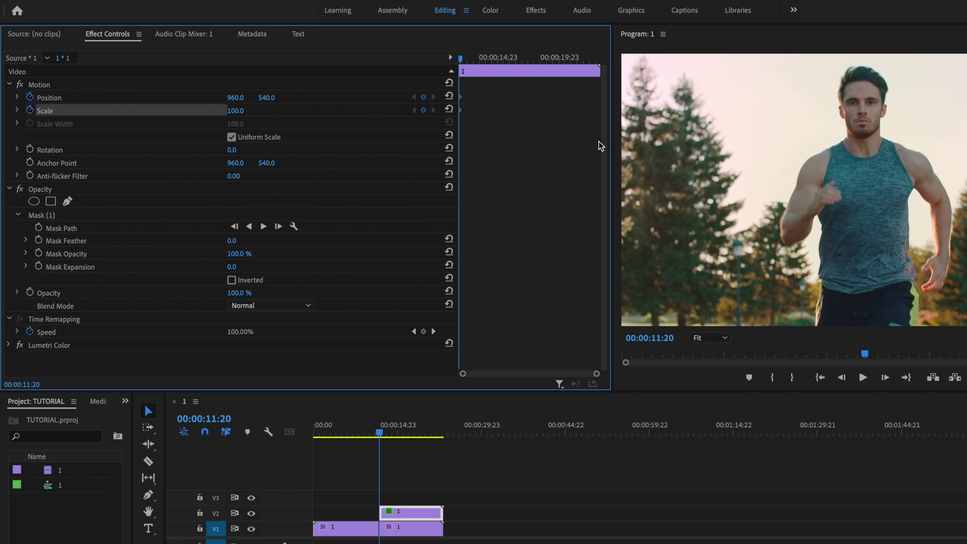
pyautogui.press('Right')
pyautogui.press('Right')
pyautogui.press('Right')
pyautogui.press('Right')
pyautogui.press('Right')
pyautogui.press('Right')
pyautogui.press('Right')
pyautogui.press('Right')
pyautogui.press('Right')
pyautogui.press('Right')
pyautogui.press('Right')
pyautogui.press('Right')
pyautogui.press('Right')
pyautogui.press('Right')
pyautogui.press('Right')
pyautogui.press('Right')
pyautogui.press('Right')
pyautogui.press('Right')
pyautogui.press('Right')
pyautogui.press('Right')
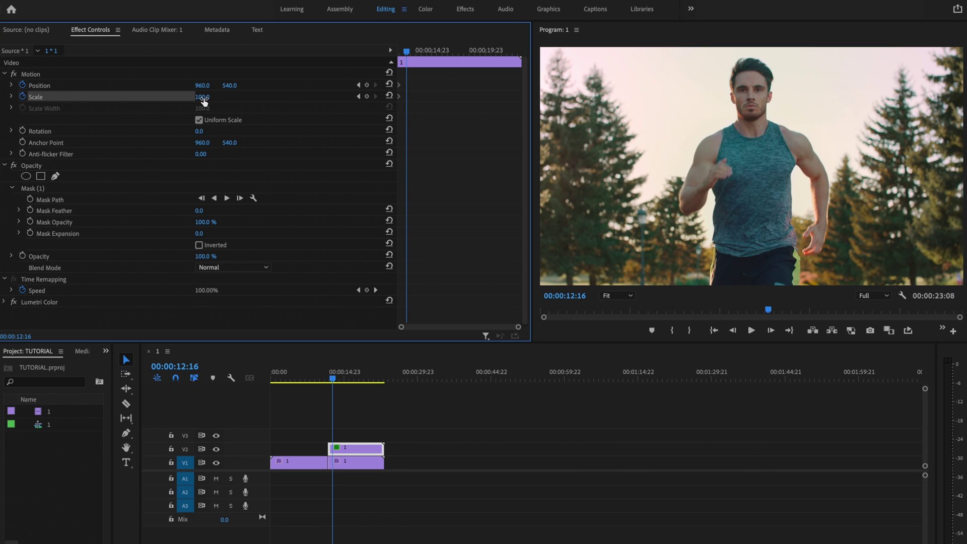
pyautogui.moveTo(203, 101); pyautogui.dragTo(232, 85)
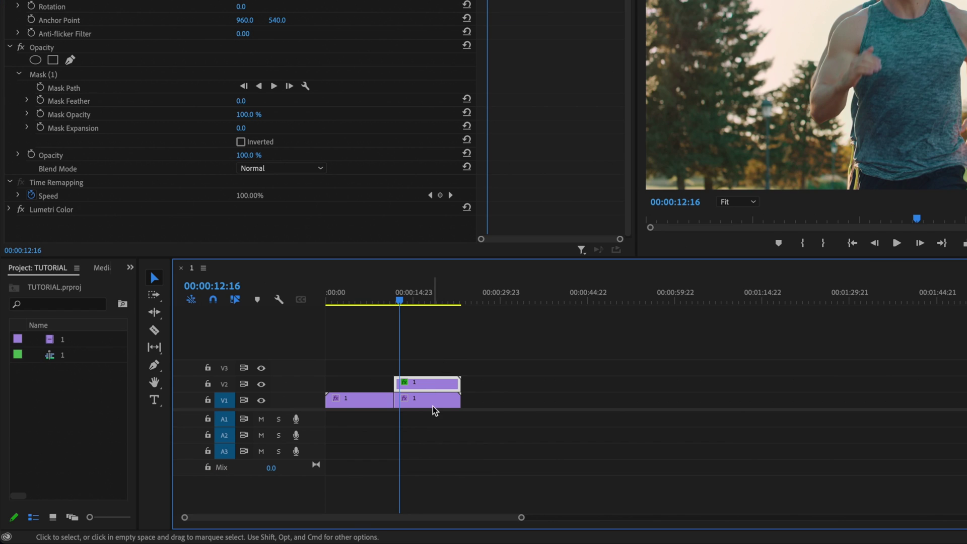
# Step: Apply Gaussian Blur to the V1 freeze clip with Repeat Edge Pixels on and Blurriness 35
pyautogui.click(432, 408)
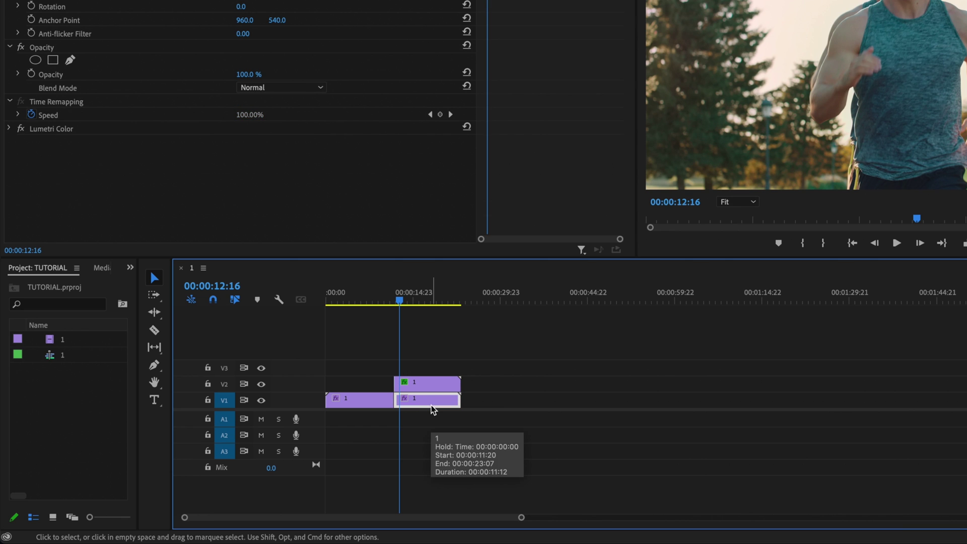
pyautogui.click(130, 267)
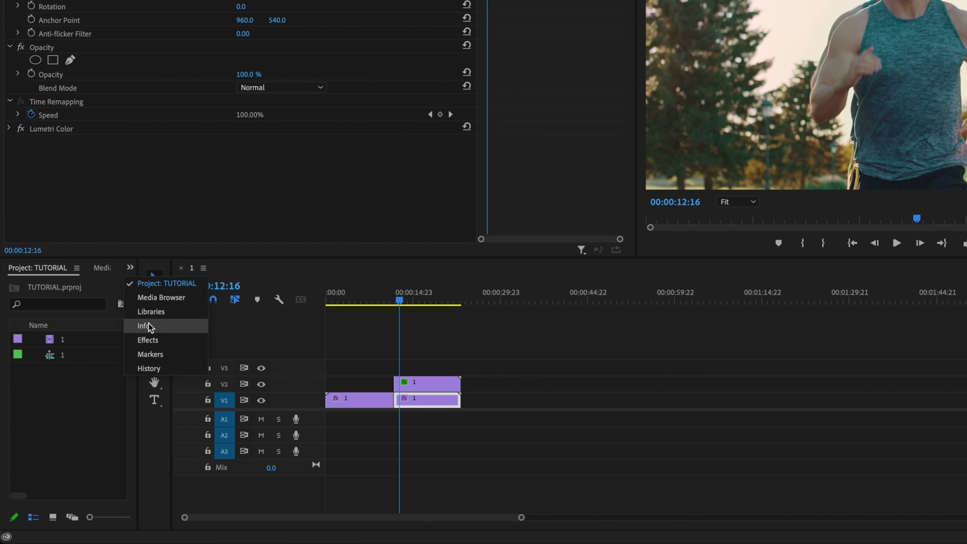
pyautogui.click(153, 344)
pyautogui.click(75, 285)
pyautogui.write('GAUS')
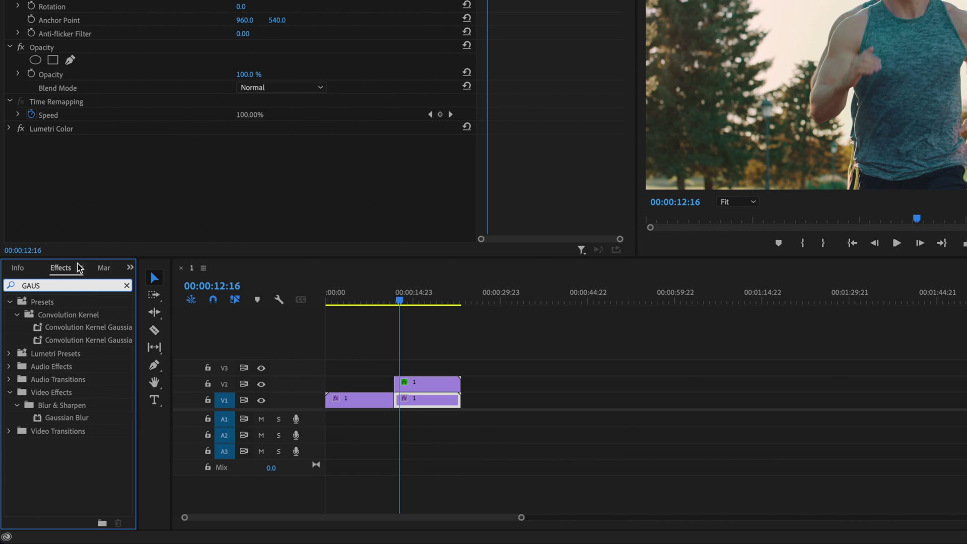
pyautogui.moveTo(67, 417); pyautogui.dragTo(436, 402)
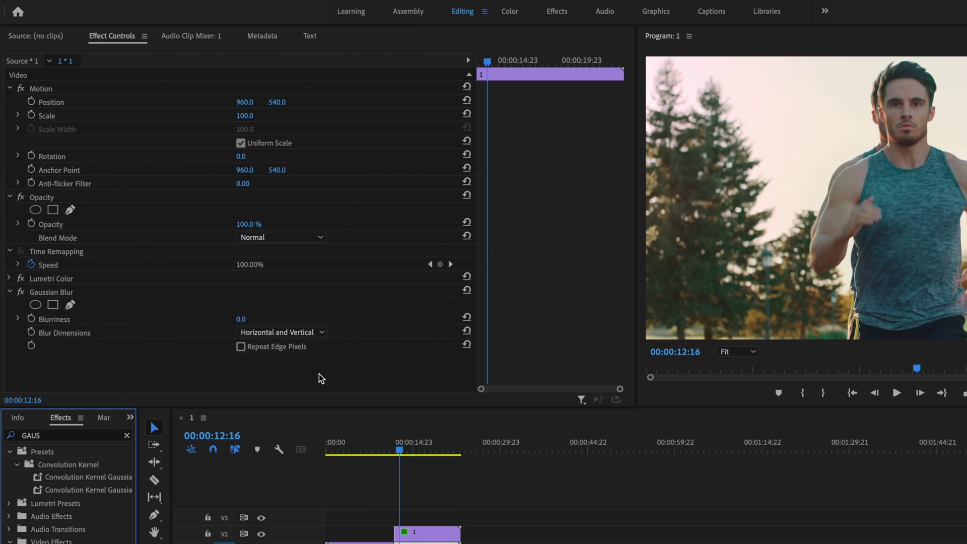
pyautogui.click(245, 348)
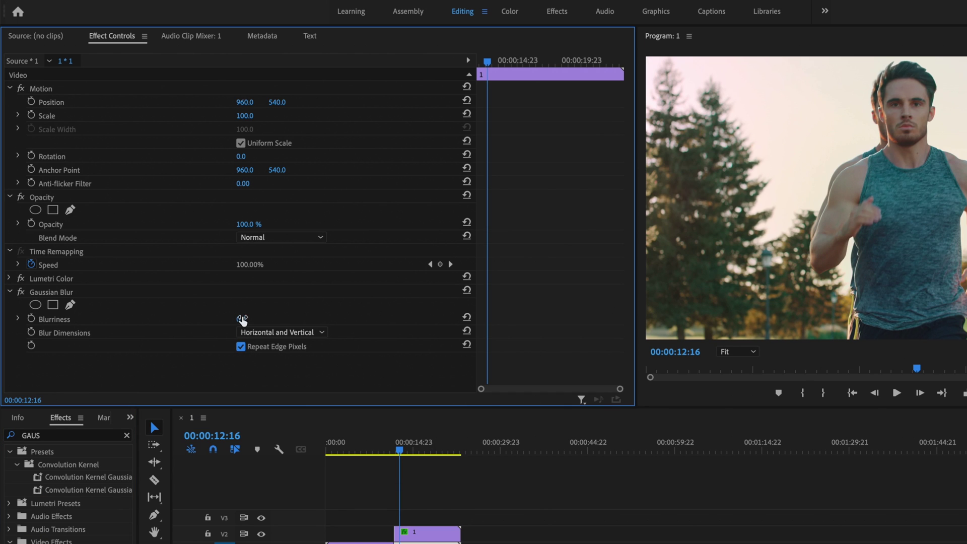
pyautogui.moveTo(241, 319); pyautogui.dragTo(258, 319)
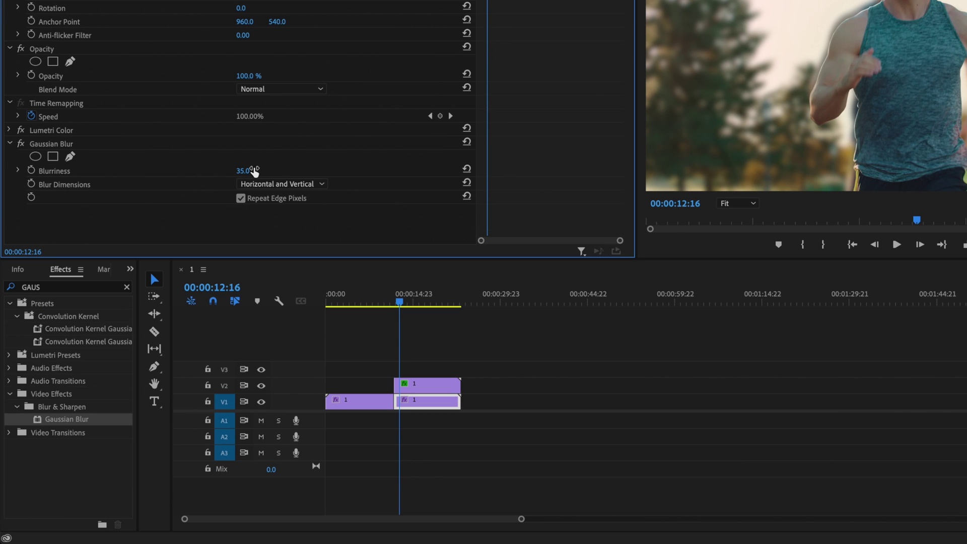
# Step: Apply the Black & White effect to the V1 background freeze clip
pyautogui.click(128, 438)
pyautogui.click(127, 287)
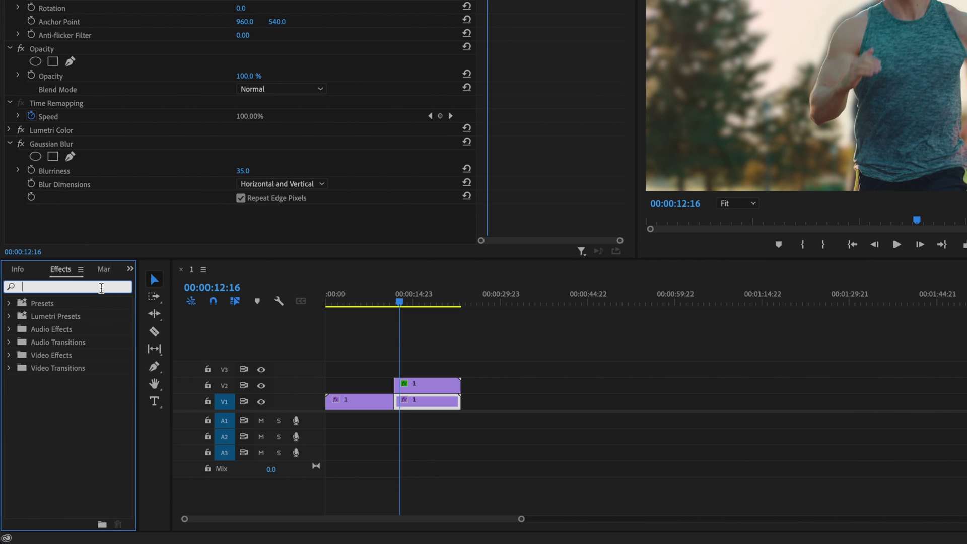
pyautogui.write('BLACK')
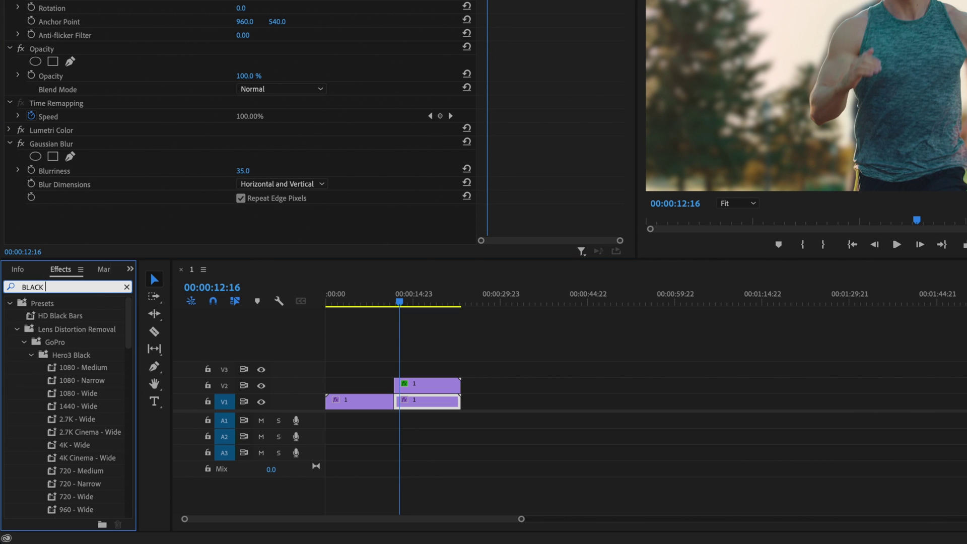
pyautogui.write(' & WHITE')
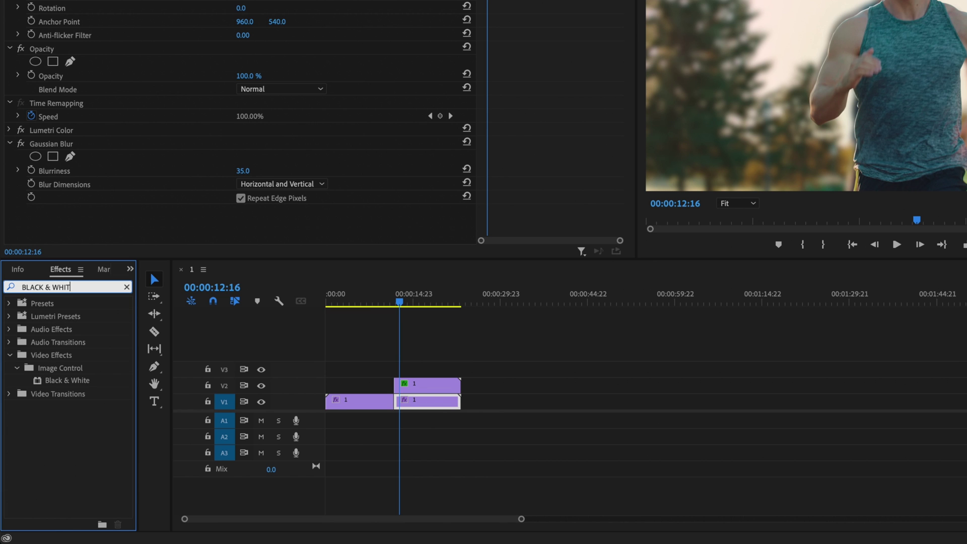
pyautogui.click(75, 384)
pyautogui.moveTo(75, 383); pyautogui.dragTo(421, 403)
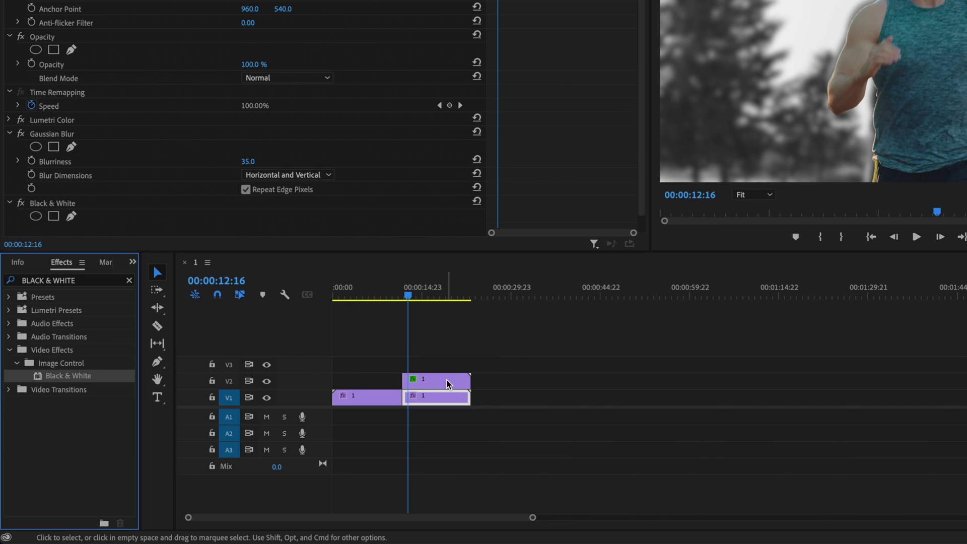
# Step: Nest the V2 cutout clip as 'Nested Sequence 01'
pyautogui.click(446, 381)
pyautogui.rightClick(436, 386)
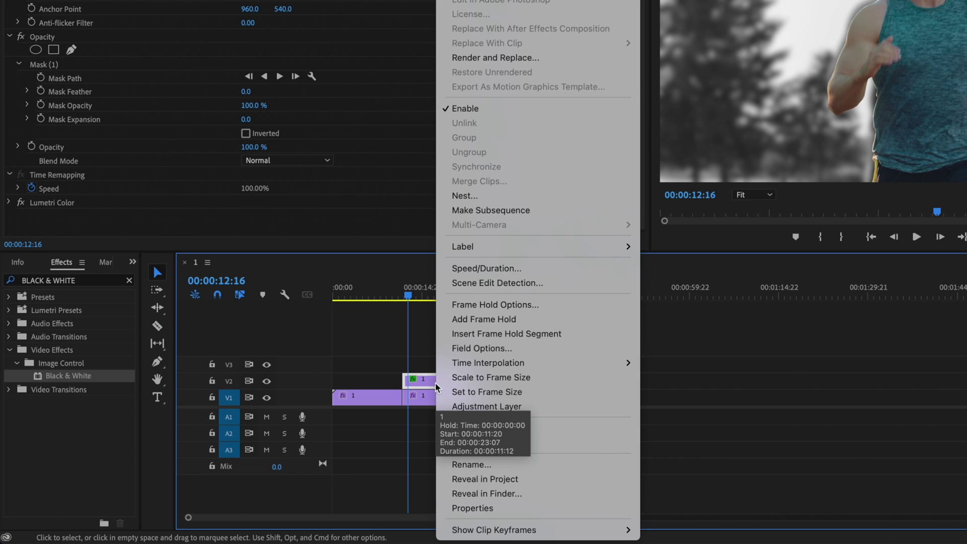
pyautogui.click(499, 197)
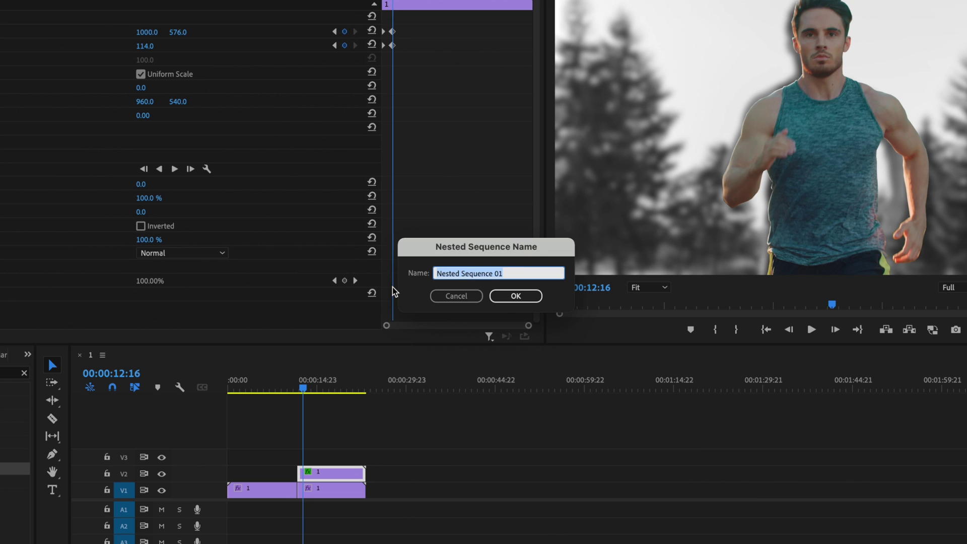
pyautogui.click(527, 297)
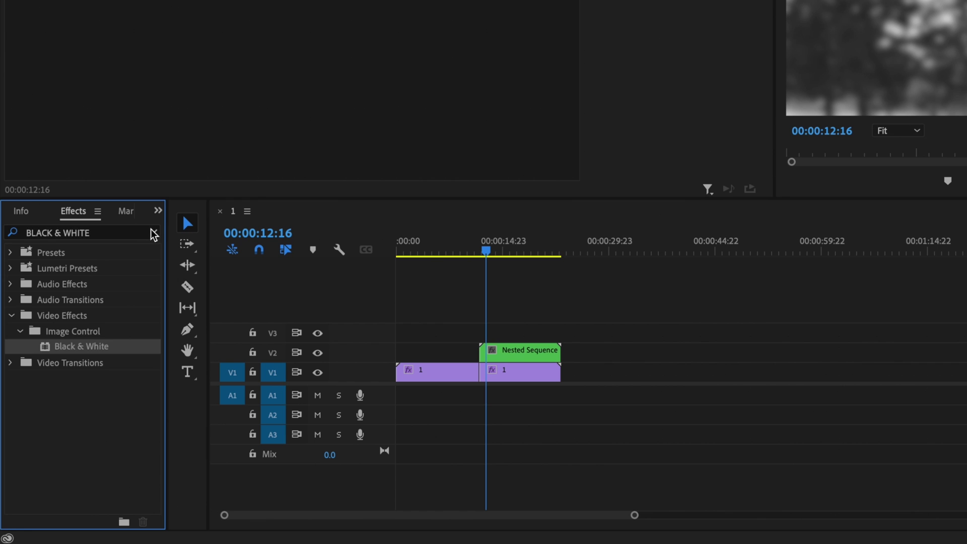
# Step: Apply the Radial Shadow effect to the nested runner clip
pyautogui.click(101, 366)
pyautogui.click(91, 366)
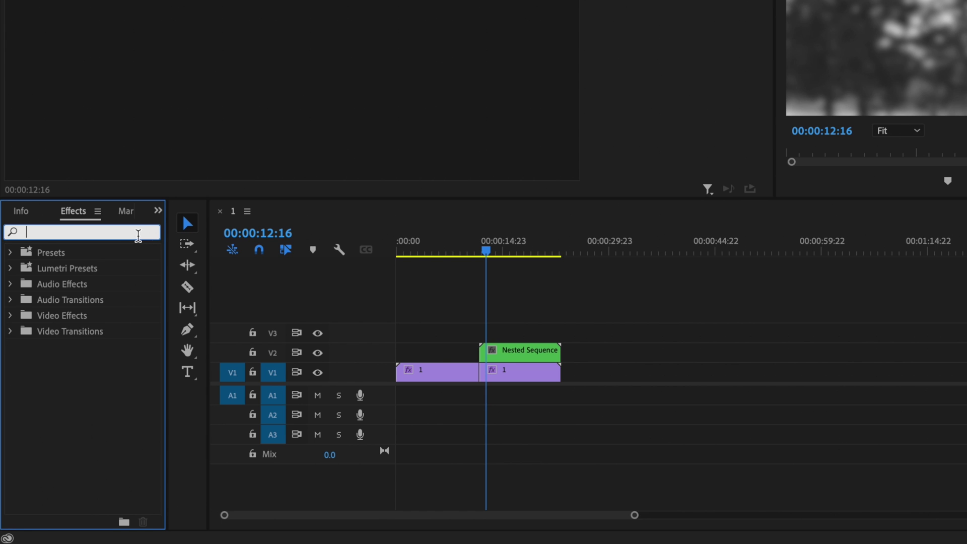
pyautogui.write('RADIAL S')
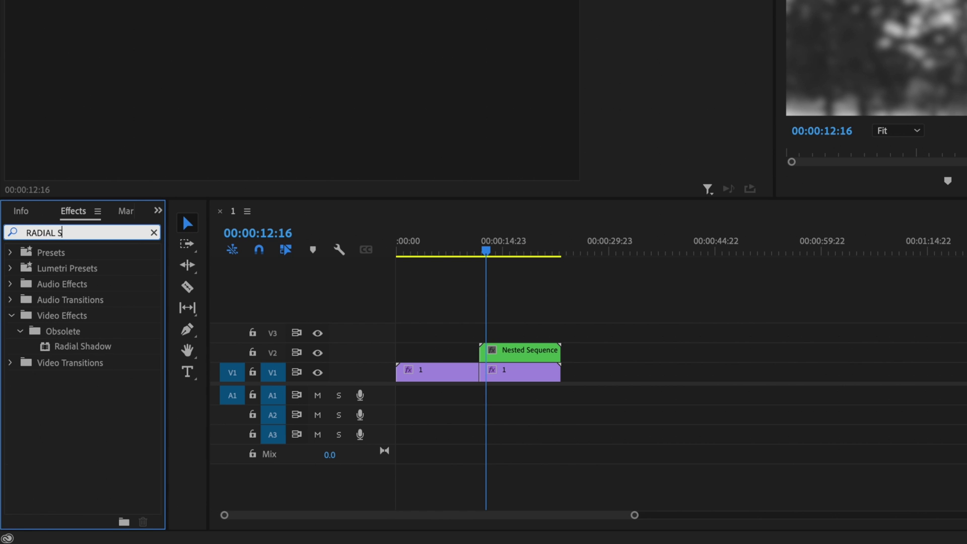
pyautogui.write('HADOW')
pyautogui.click(95, 345)
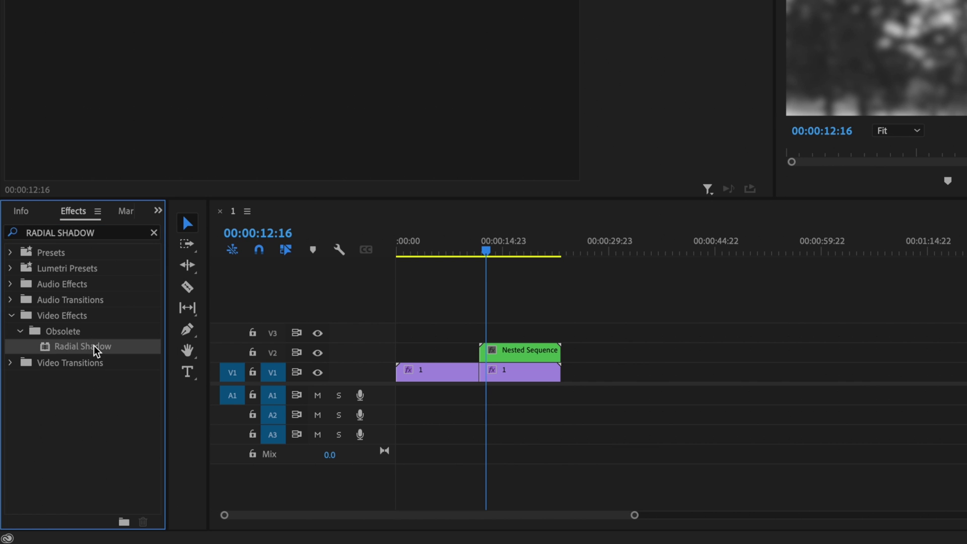
pyautogui.moveTo(75, 347); pyautogui.dragTo(524, 351)
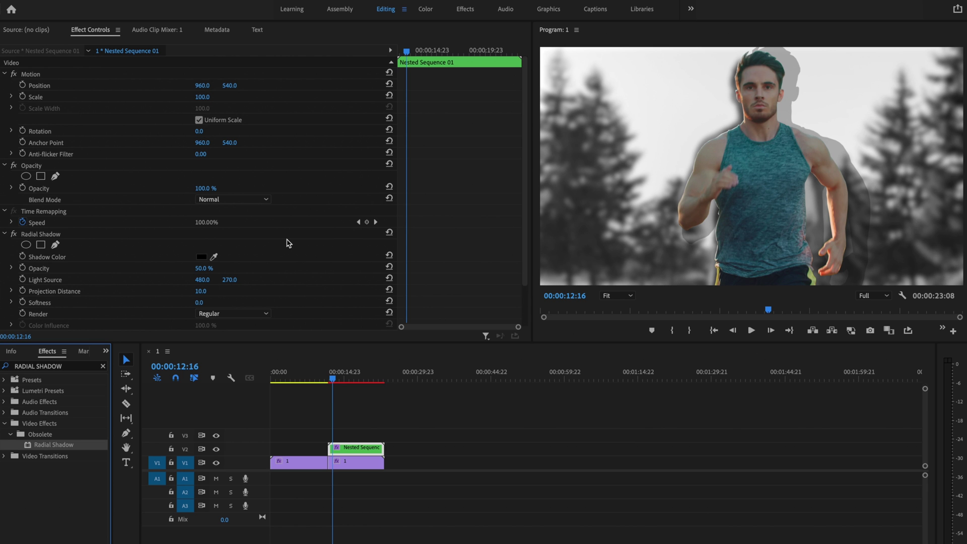
# Step: Set the shadow to white, 100% opacity, Light Source 1000/531, Projection Distance 3, and move the clip to V4
pyautogui.click(201, 257)
pyautogui.moveTo(677, 237); pyautogui.dragTo(664, 360)
pyautogui.click(917, 162)
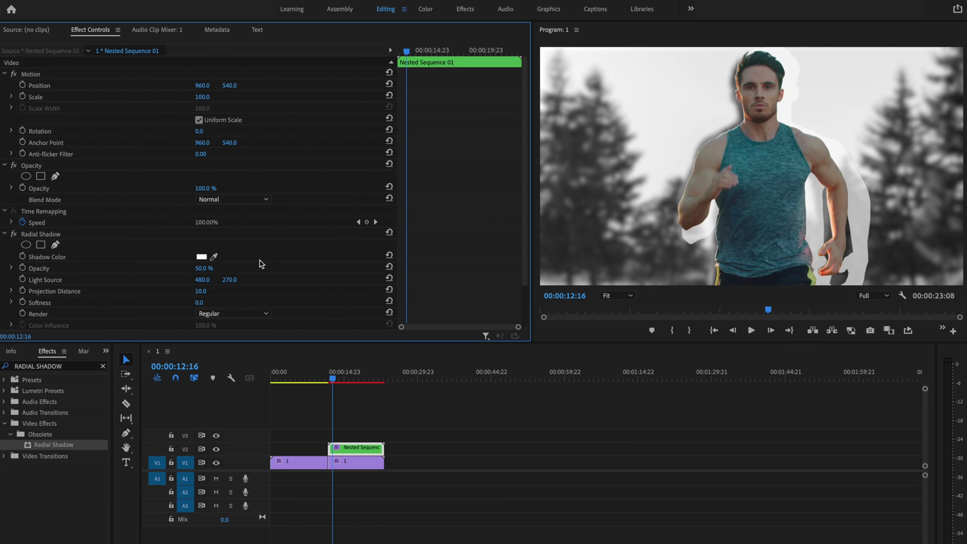
pyautogui.moveTo(203, 268); pyautogui.dragTo(230, 268)
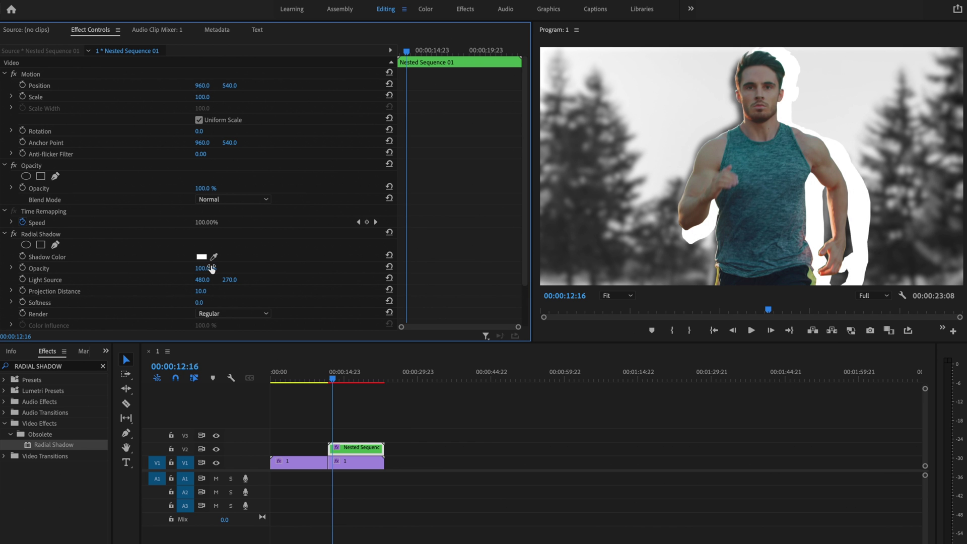
pyautogui.moveTo(202, 279); pyautogui.dragTo(332, 280)
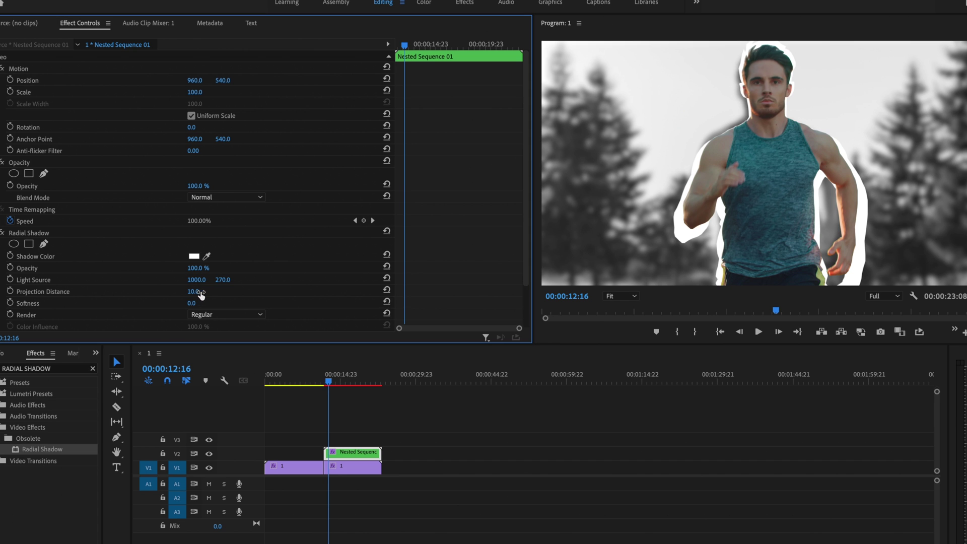
pyautogui.moveTo(193, 291)
pyautogui.mouseDown()
pyautogui.moveTo(233, 280)
pyautogui.moveTo(208, 288)
pyautogui.mouseUp()
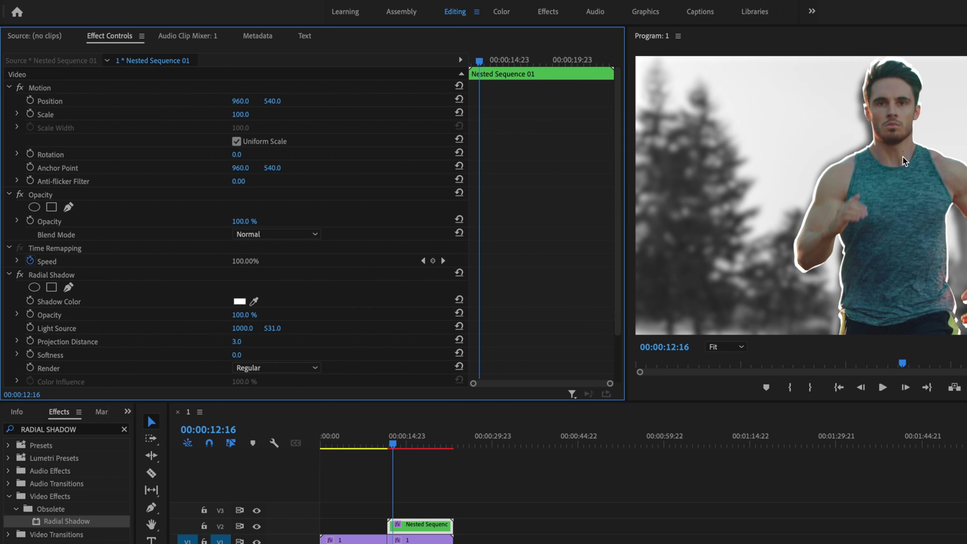
pyautogui.scroll(-2, 578, 255)
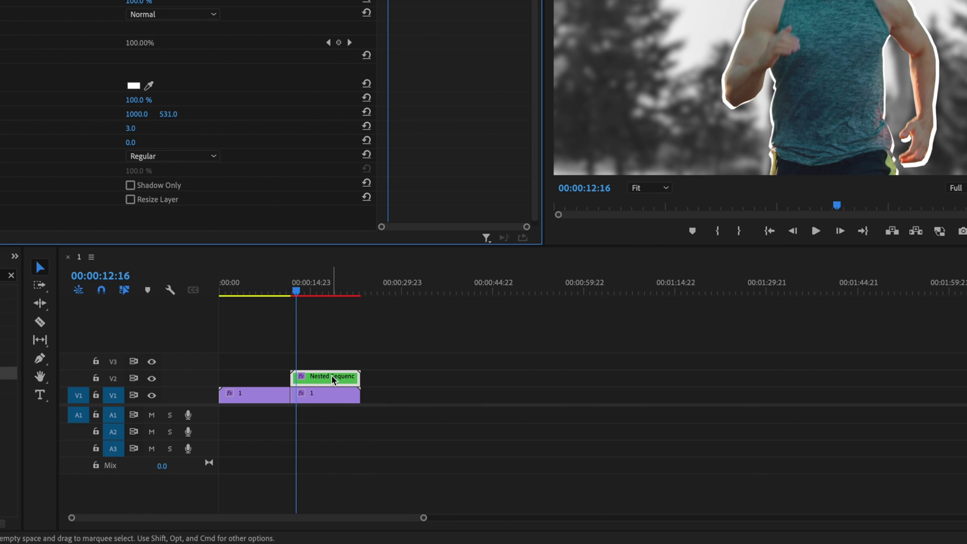
pyautogui.moveTo(332, 378); pyautogui.dragTo(328, 346)
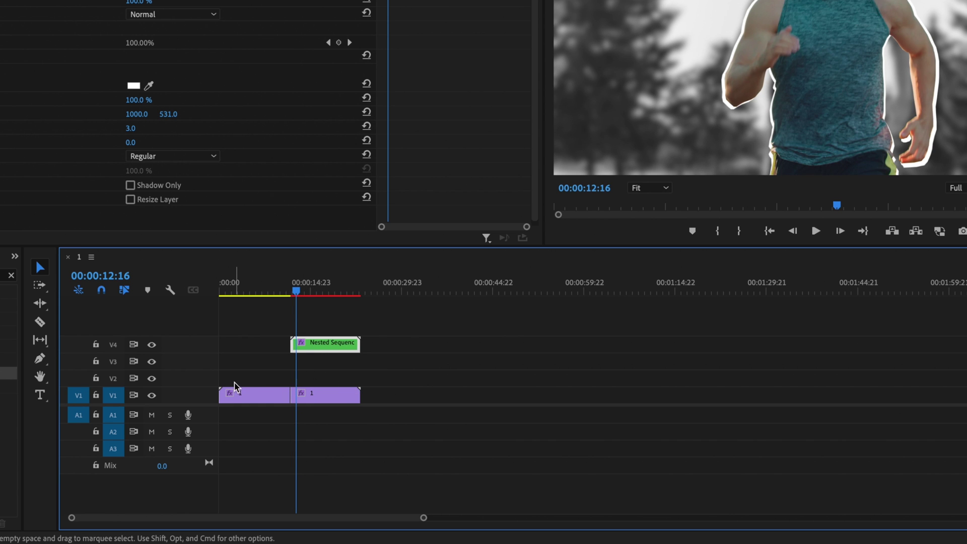
# Step: Deselect clips and drop Untitled-1.png from Finder onto V2 below the nested runner
pyautogui.click(366, 373)
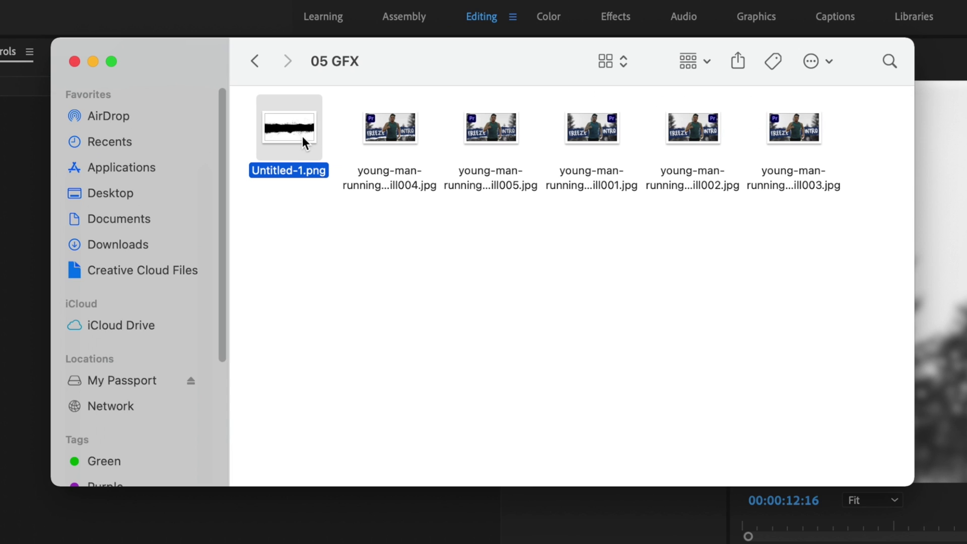
pyautogui.moveTo(302, 135); pyautogui.dragTo(471, 316)
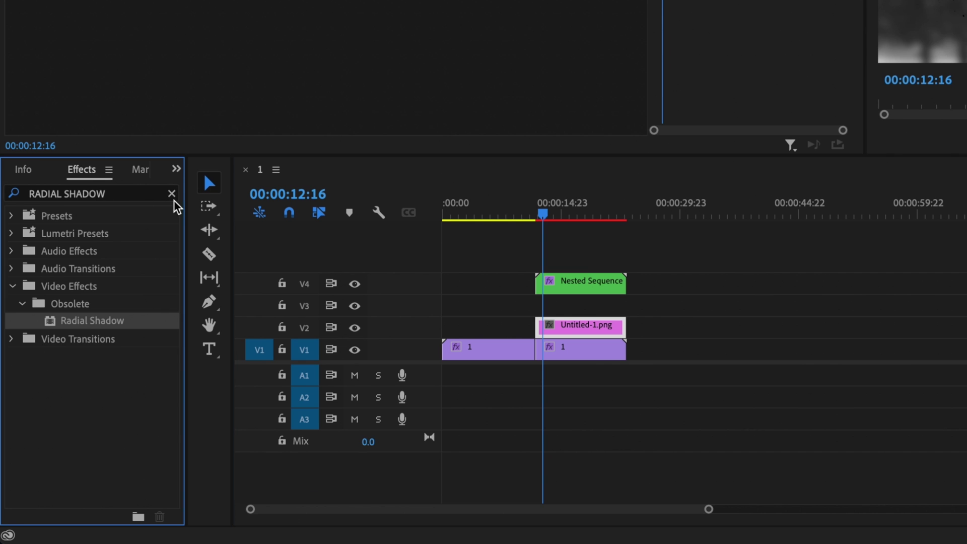
# Step: Apply the Change to Color effect to the Untitled-1.png clip
pyautogui.click(104, 367)
pyautogui.write('CHAN')
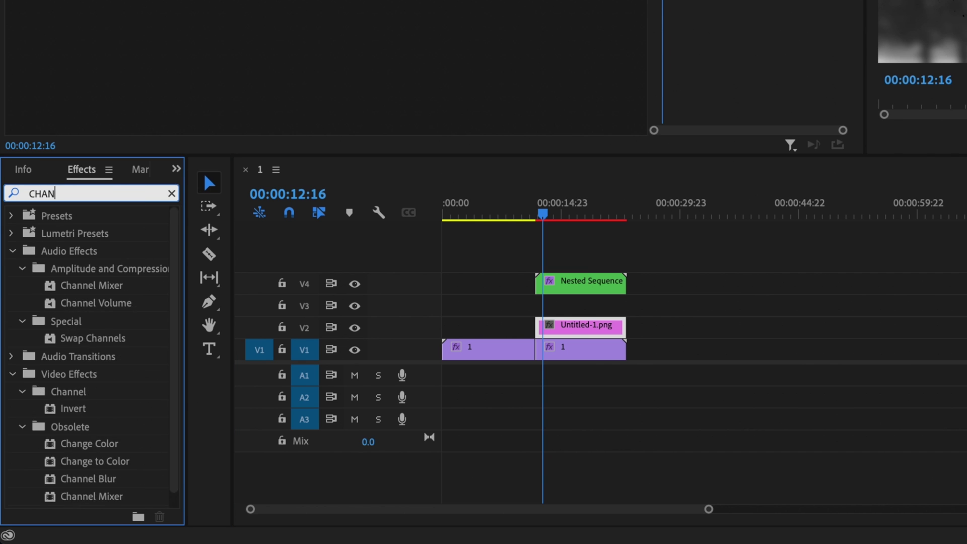
pyautogui.write('GE TO COLOR')
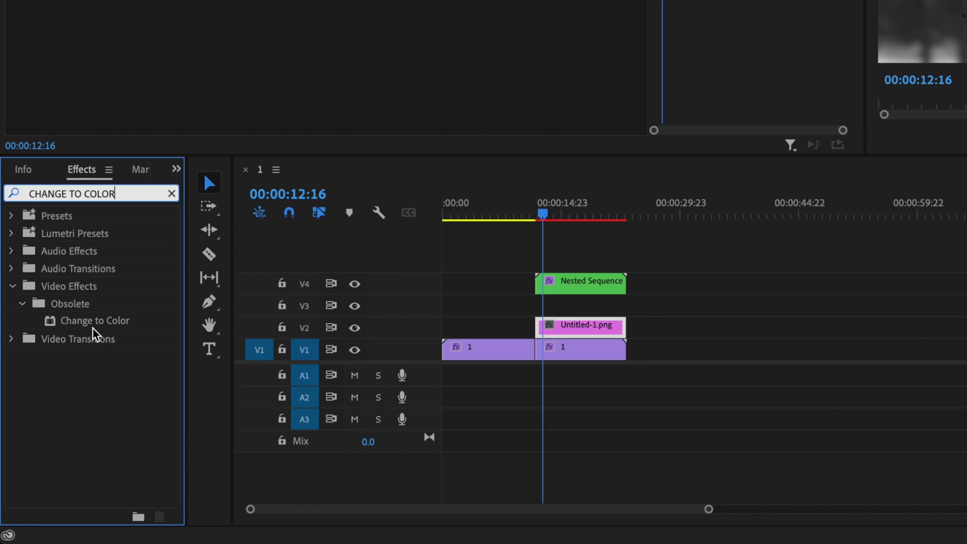
pyautogui.moveTo(93, 328); pyautogui.dragTo(556, 328)
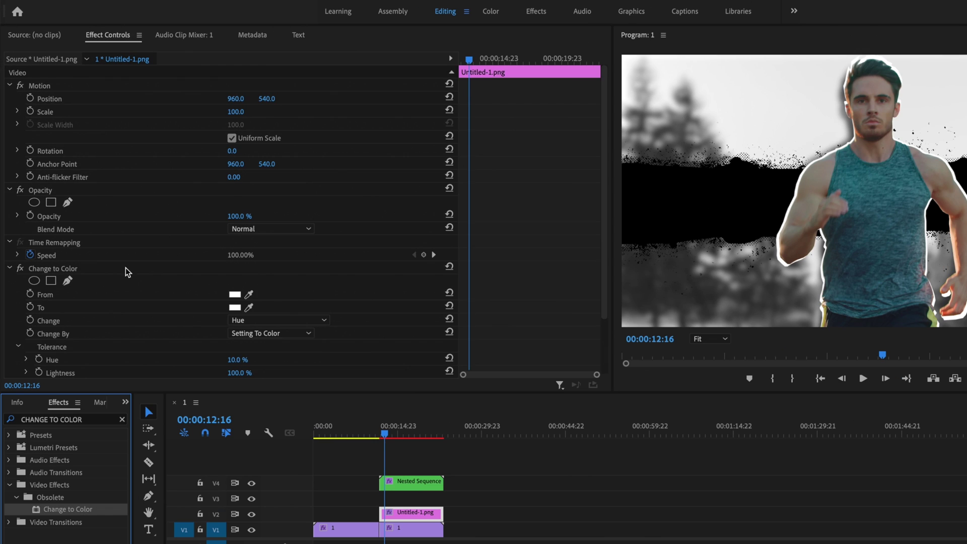
pyautogui.scroll(-5, 104, 235)
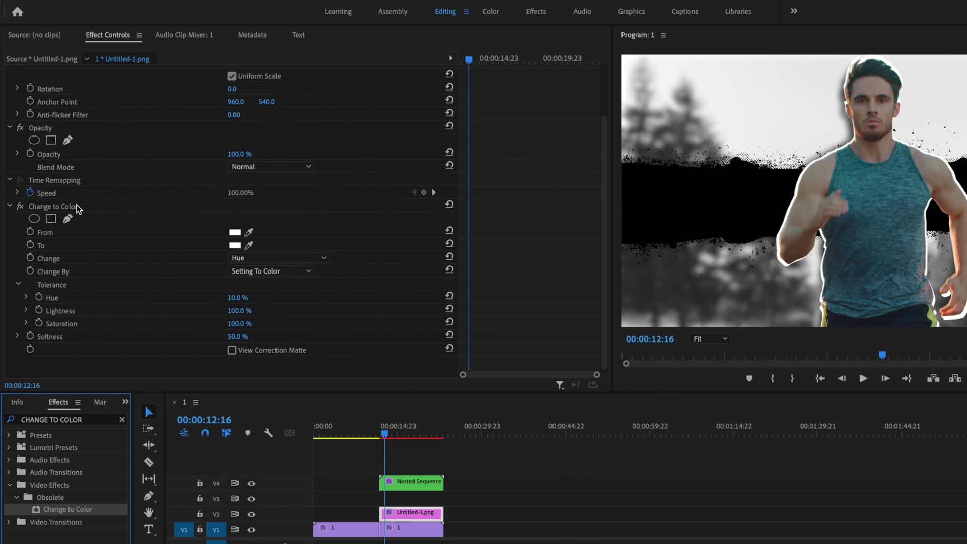
# Step: Change sampled black to blue 46B2FF using Hue, Lightness & Saturation with 100% hue tolerance
pyautogui.click(249, 233)
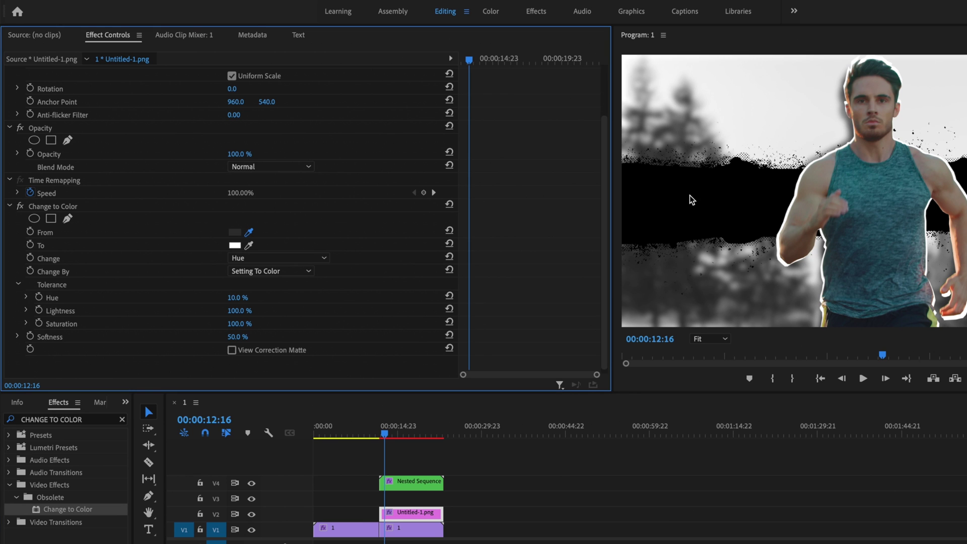
pyautogui.click(236, 246)
pyautogui.click(802, 282)
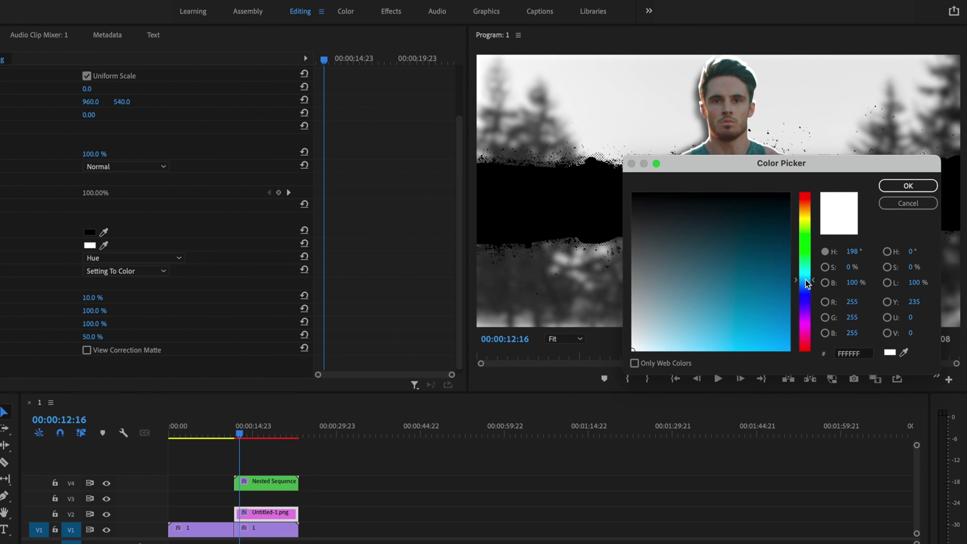
pyautogui.moveTo(760, 313); pyautogui.dragTo(746, 364)
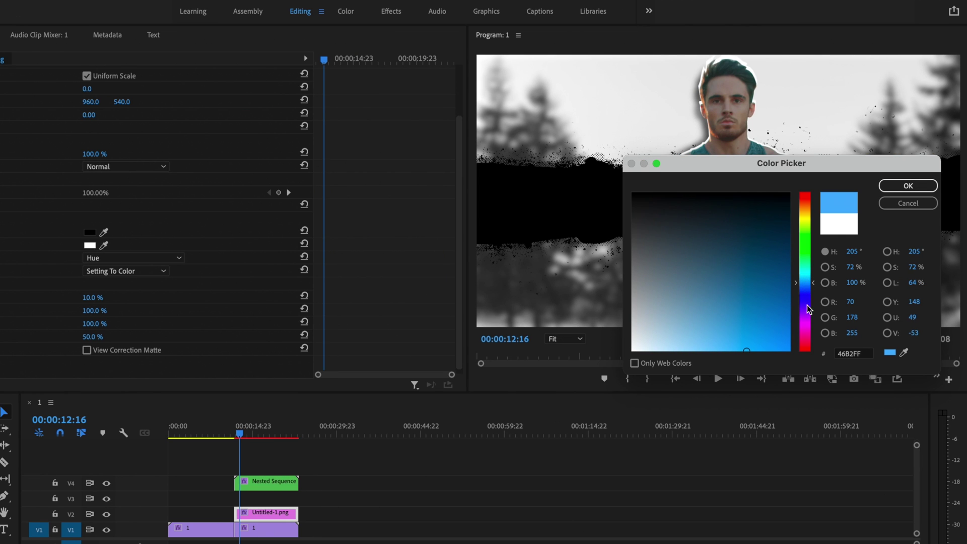
pyautogui.click(902, 186)
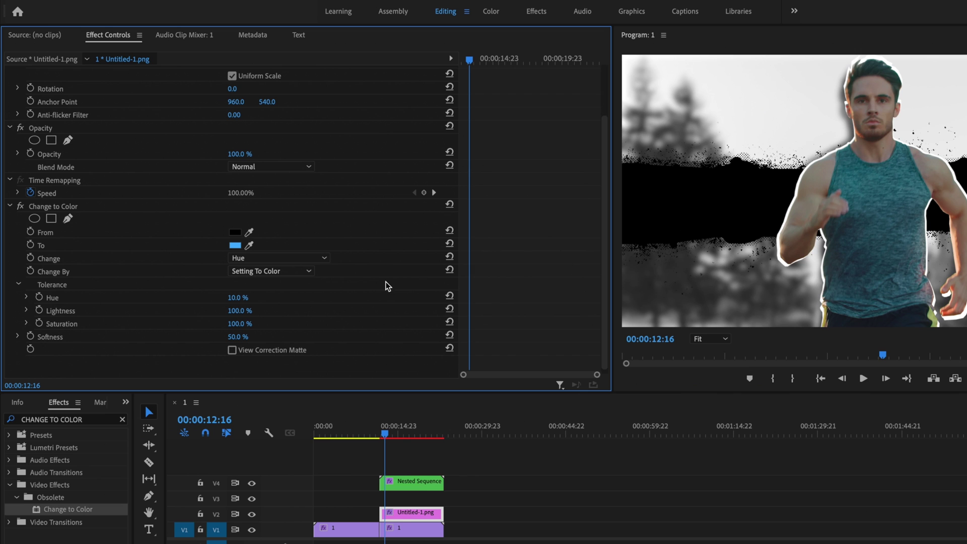
pyautogui.click(329, 258)
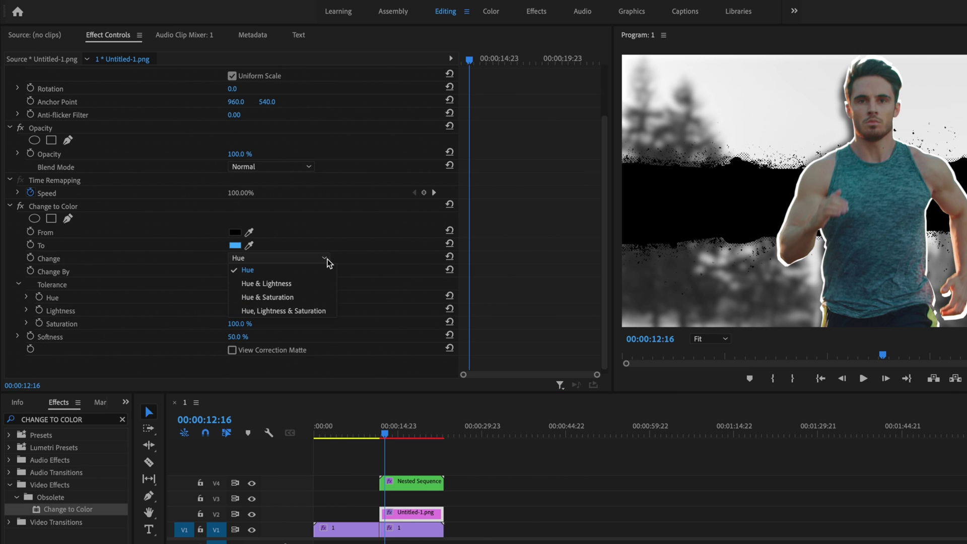
pyautogui.click(289, 311)
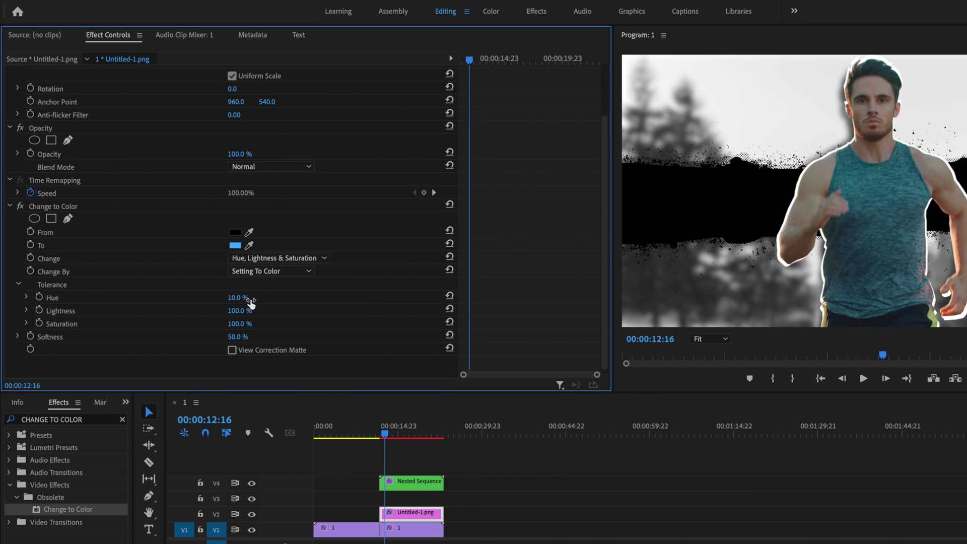
pyautogui.moveTo(241, 297); pyautogui.dragTo(286, 298)
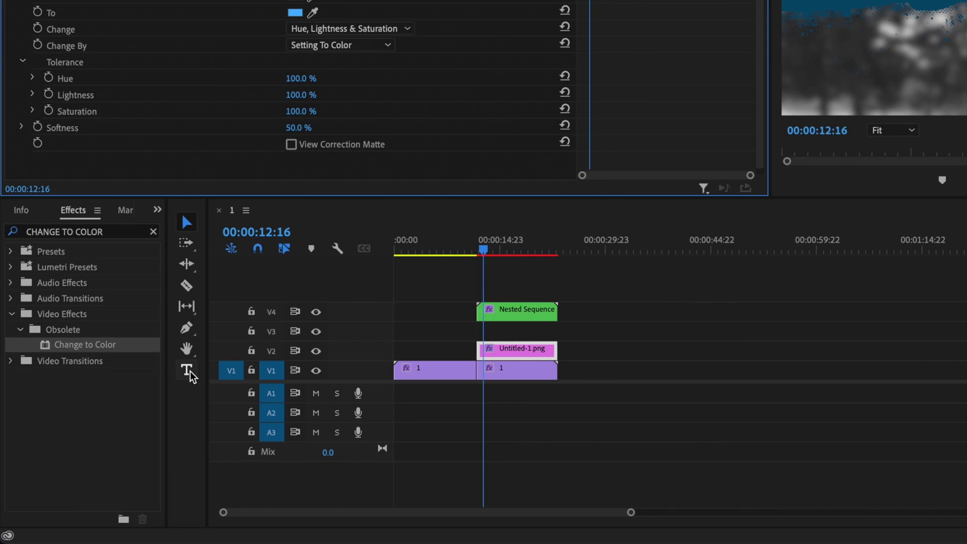
# Step: Type a centre-aligned two-line 'PRO RUNNER' title over the blue band
pyautogui.click(126, 463)
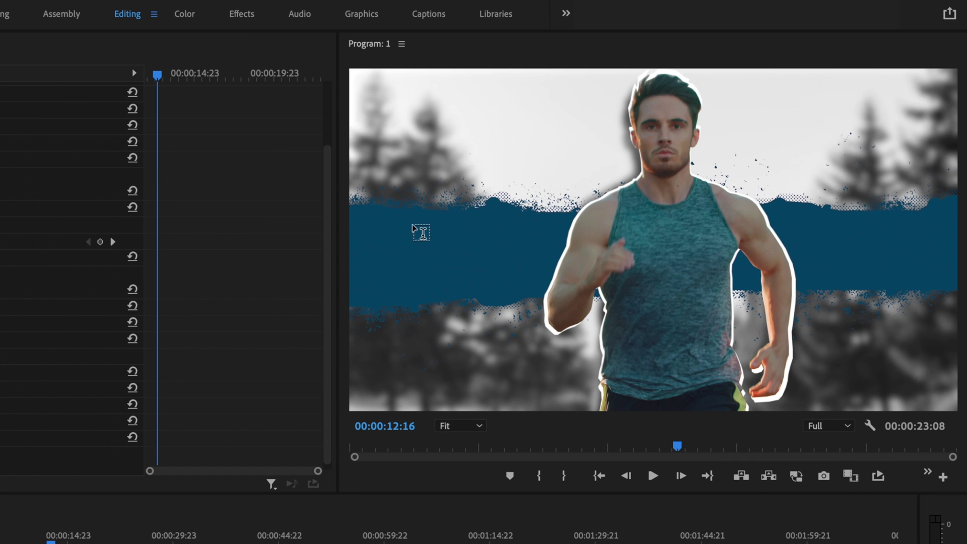
pyautogui.click(412, 225)
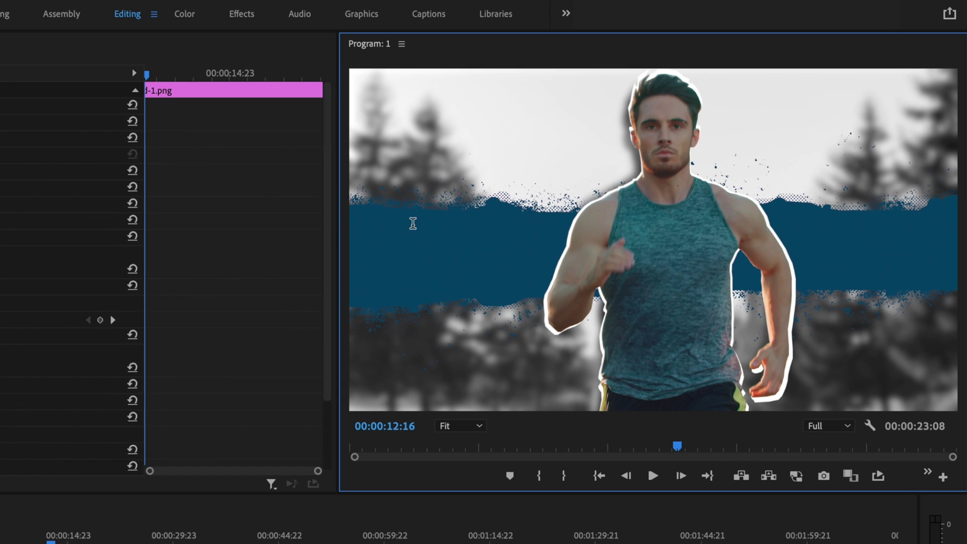
pyautogui.write('PRO')
pyautogui.press('Return')
pyautogui.write('RUNNER')
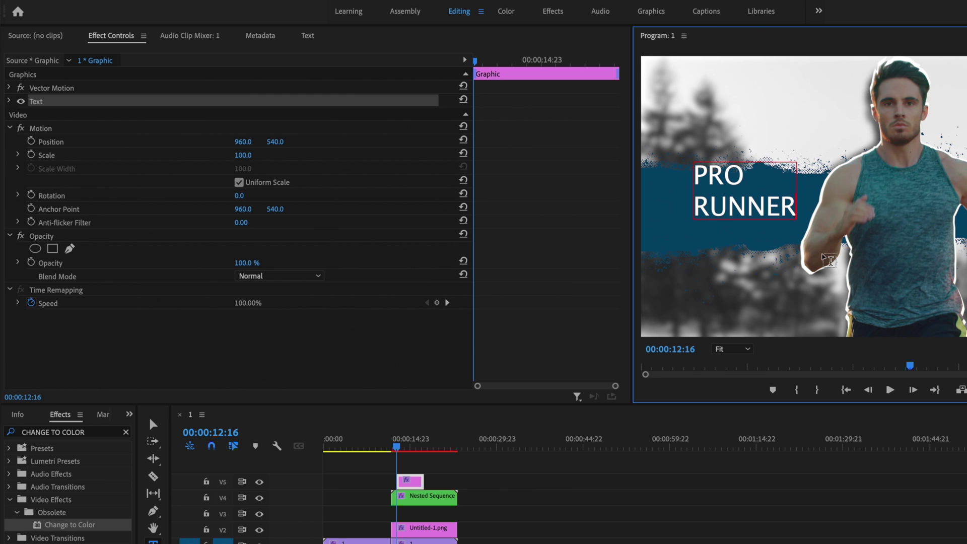
pyautogui.click(9, 101)
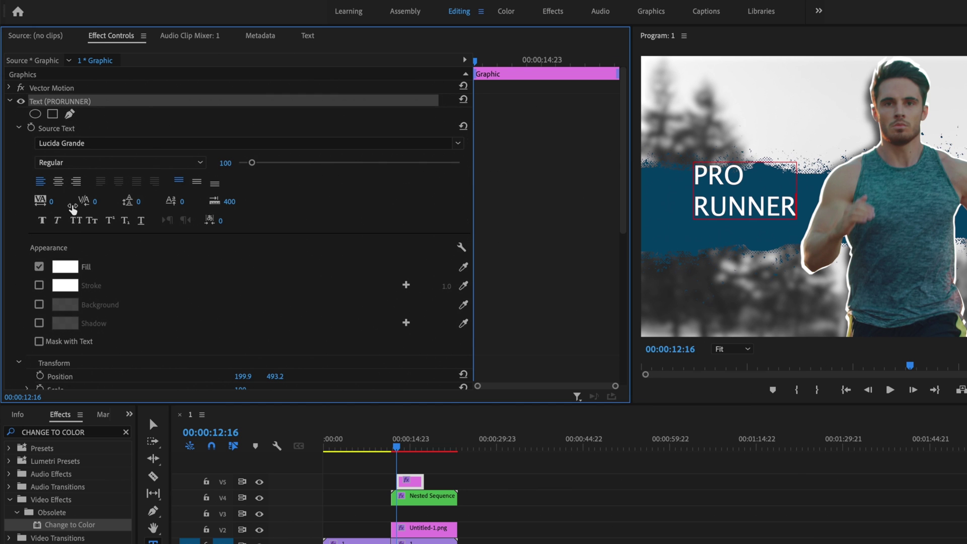
pyautogui.click(58, 181)
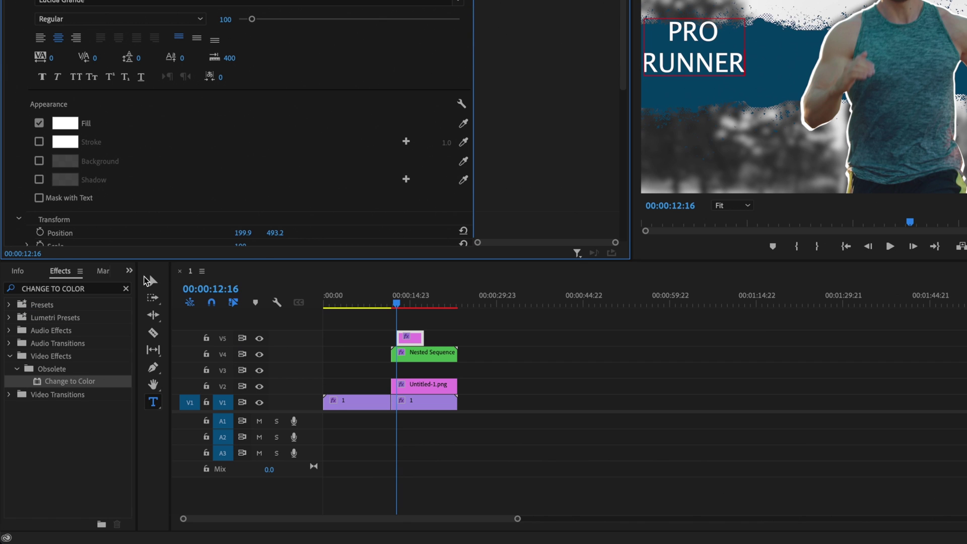
pyautogui.click(153, 425)
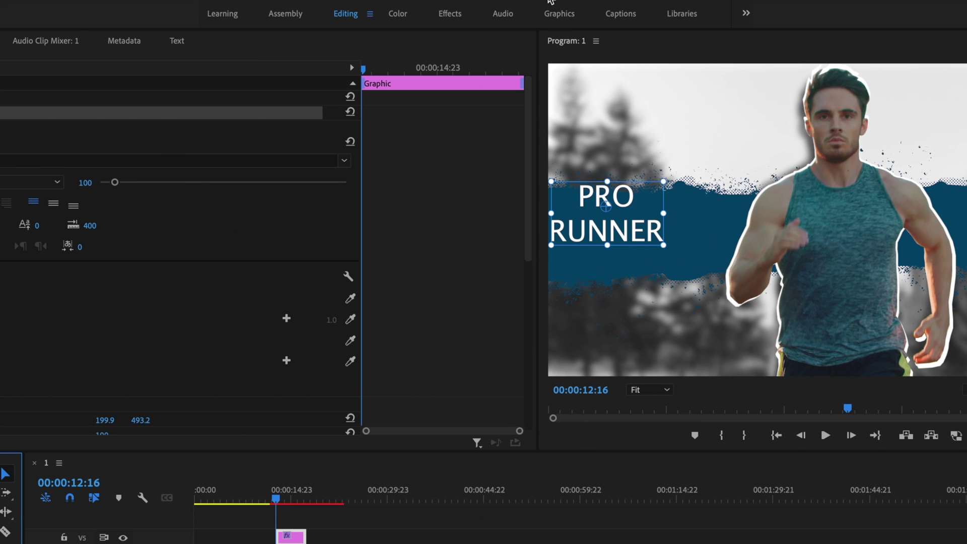
# Step: In the Graphics layout, set the title to Surfing Capital at size 191 and shift it right
pyautogui.click(568, 18)
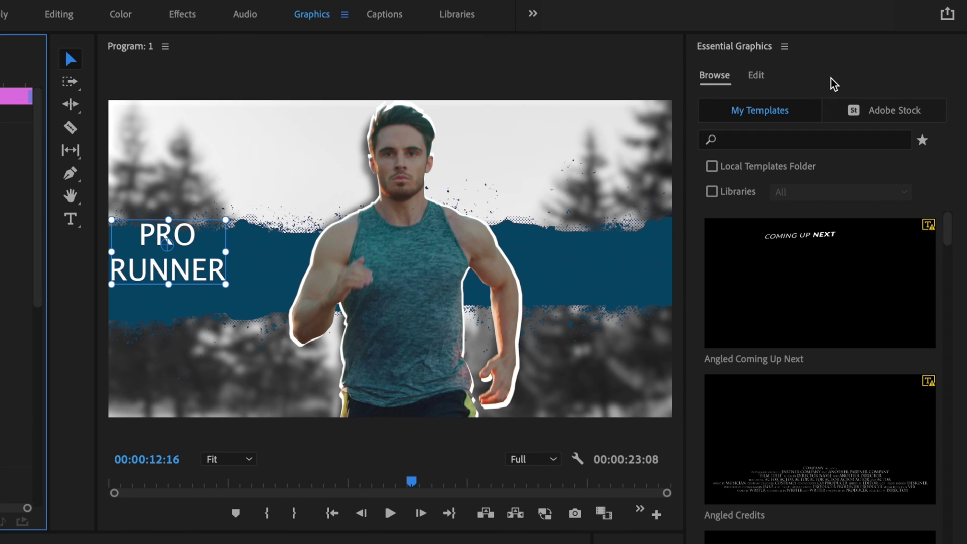
pyautogui.click(764, 79)
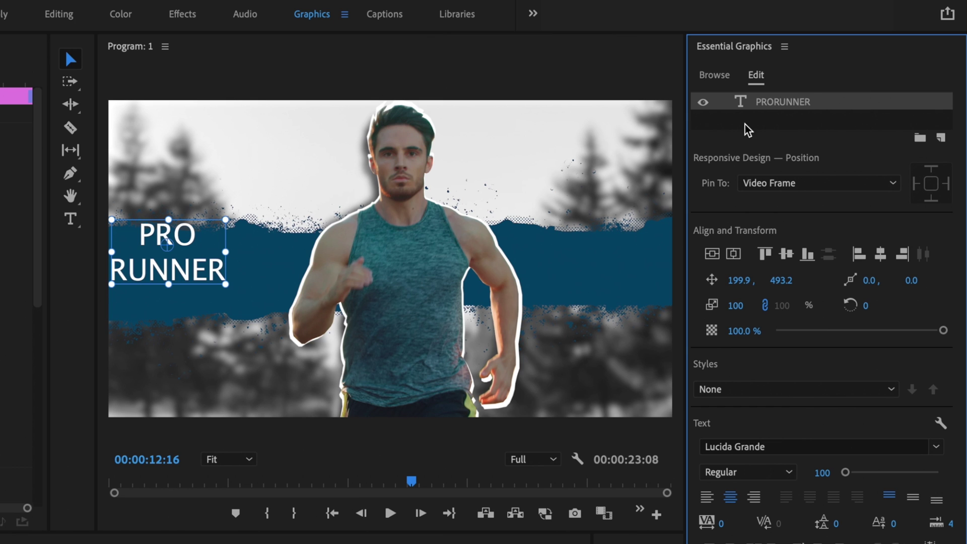
pyautogui.press('t')
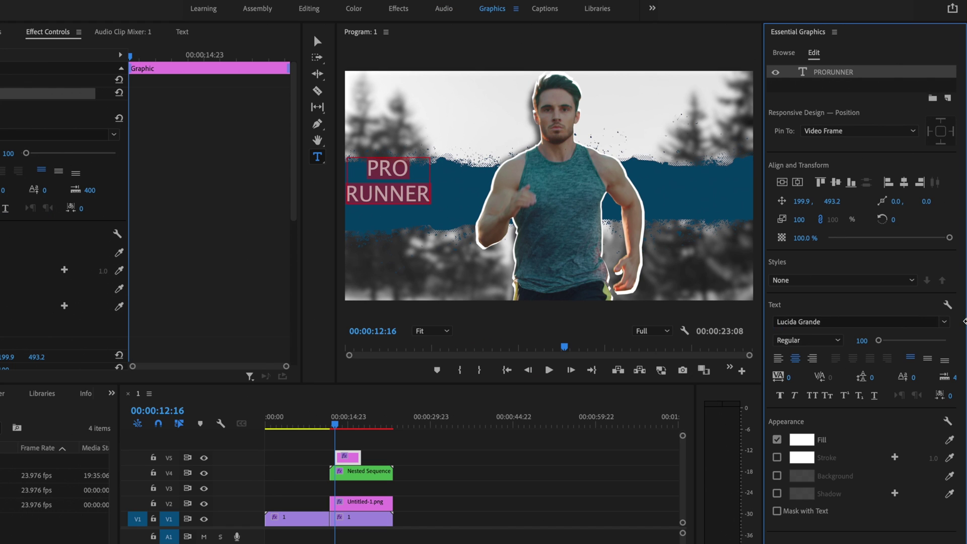
pyautogui.click(944, 322)
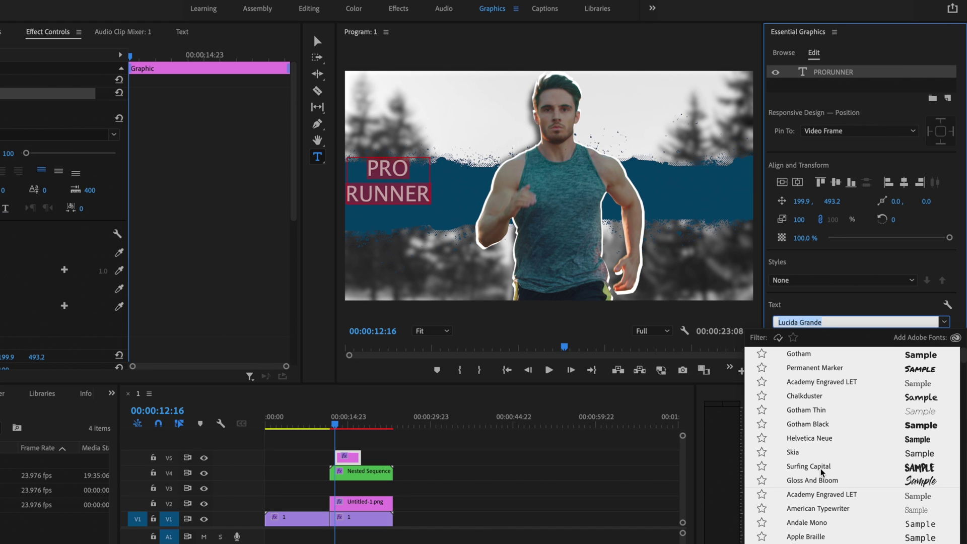
pyautogui.click(821, 469)
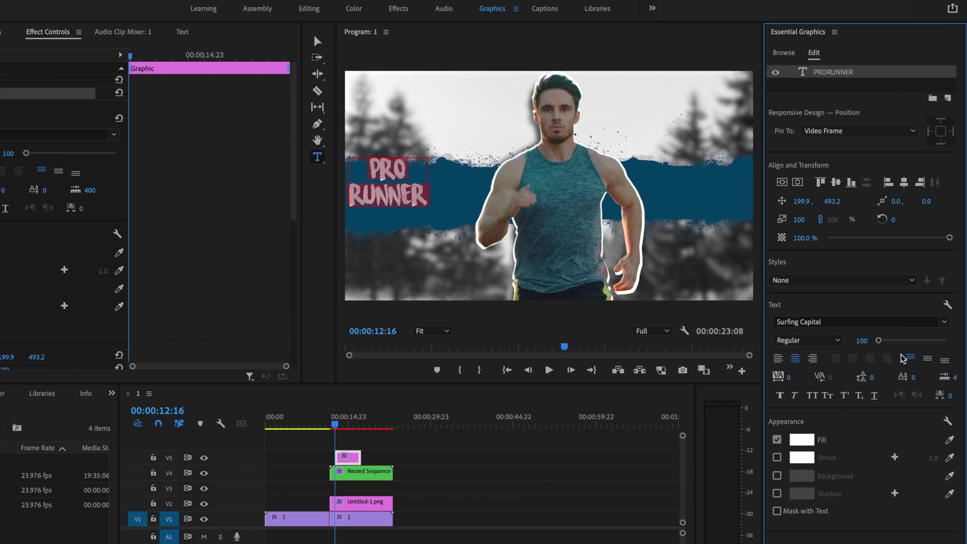
pyautogui.moveTo(883, 345); pyautogui.dragTo(886, 345)
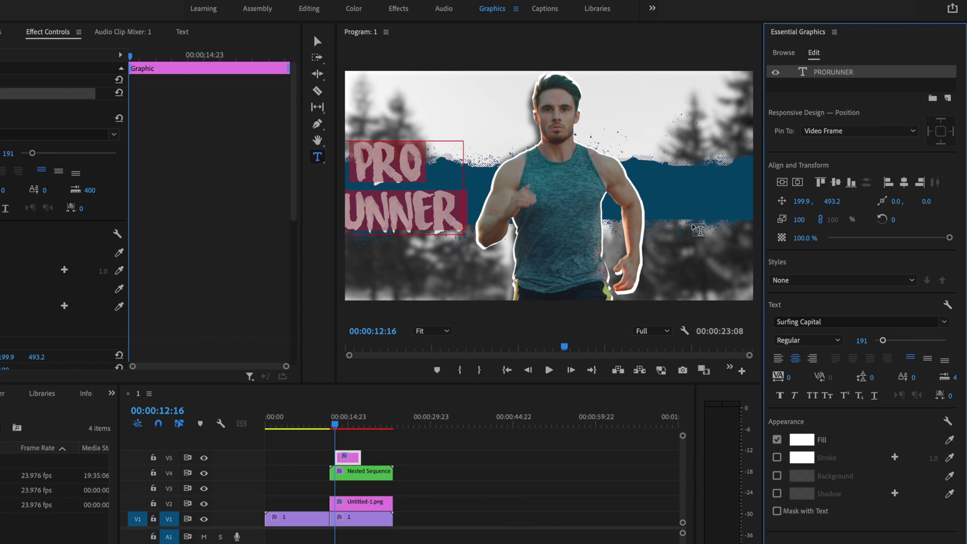
pyautogui.click(316, 39)
pyautogui.moveTo(411, 180); pyautogui.dragTo(447, 182)
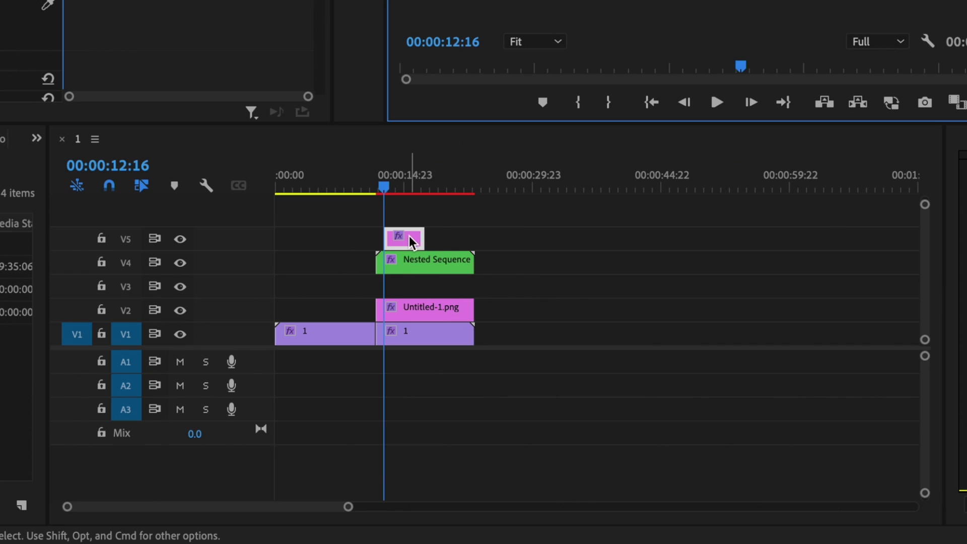
# Step: Move the PRORUNNER title from V5 to V3 under the runner nest and set its leading to -37
pyautogui.moveTo(348, 457); pyautogui.dragTo(338, 471)
pyautogui.moveTo(388, 260); pyautogui.dragTo(473, 283)
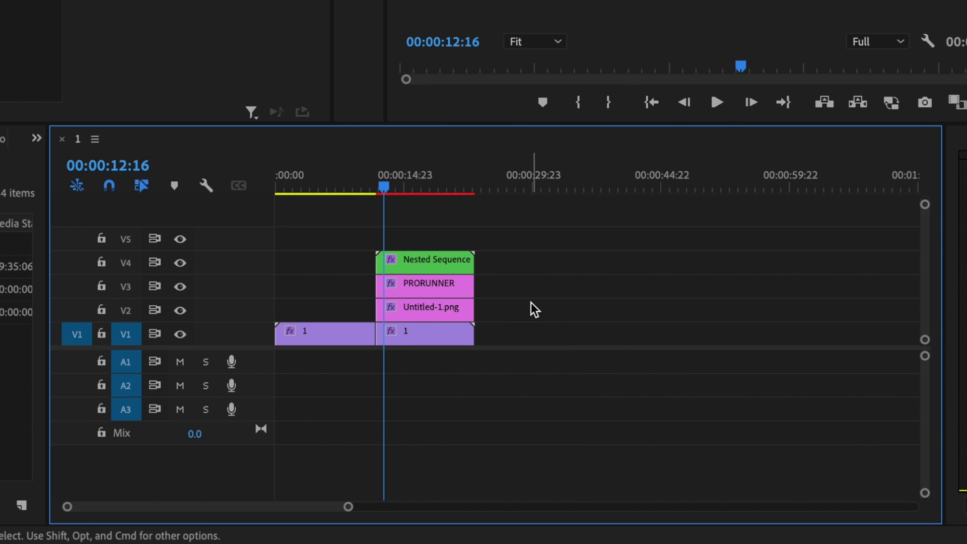
pyautogui.click(436, 291)
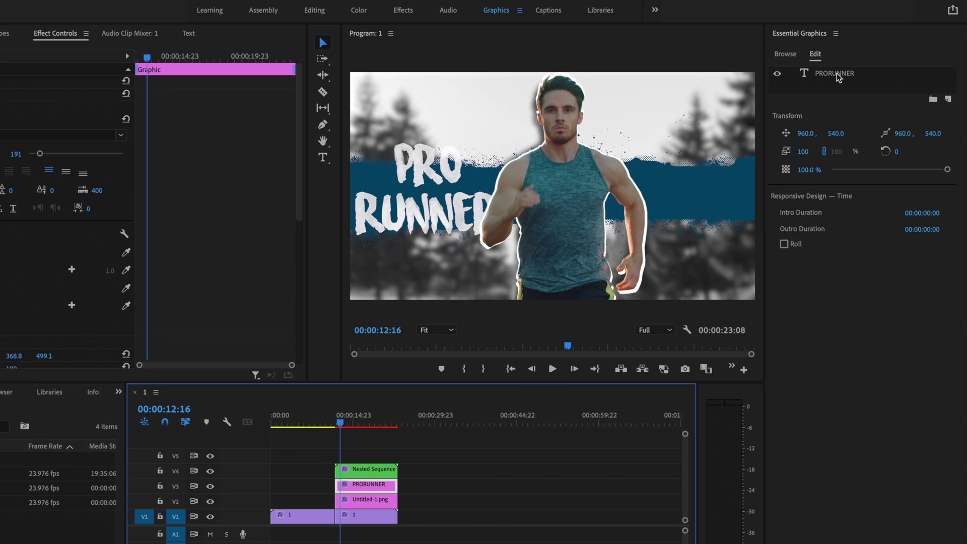
pyautogui.click(836, 74)
pyautogui.doubleClick(502, 221)
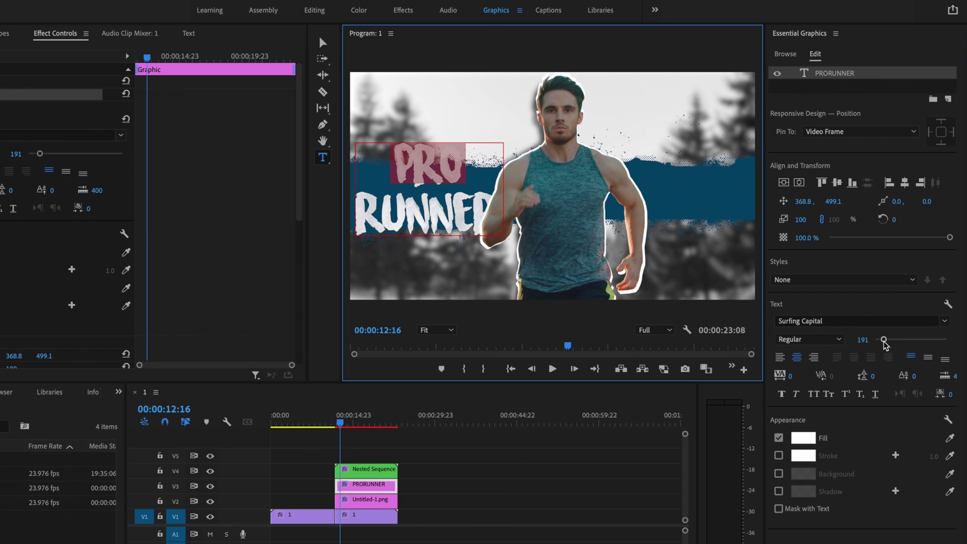
pyautogui.hotkey('ctrl', 'a')
pyautogui.click(323, 43)
pyautogui.click(507, 470)
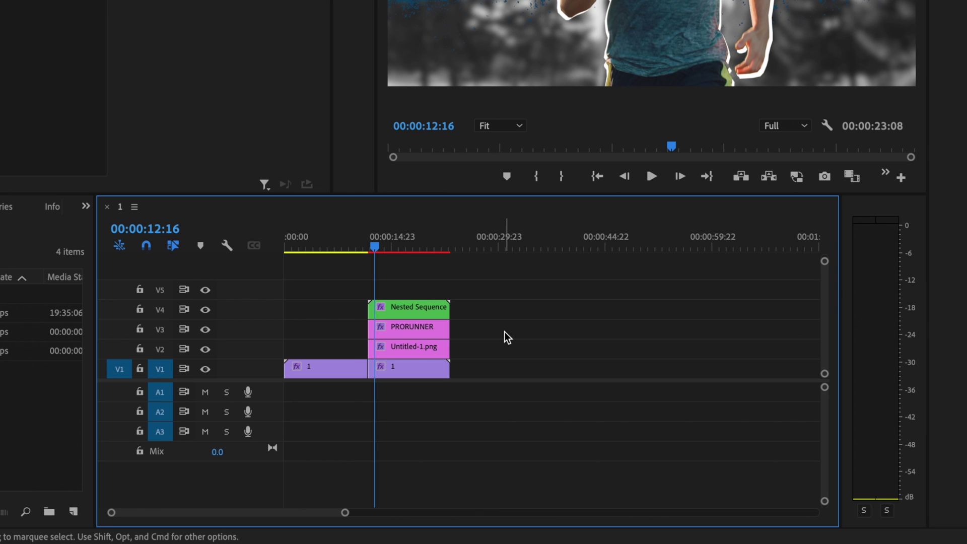
# Step: Alt-drag a copy of the Untitled-1.png band from V2 onto V3
pyautogui.moveTo(513, 336); pyautogui.dragTo(415, 292)
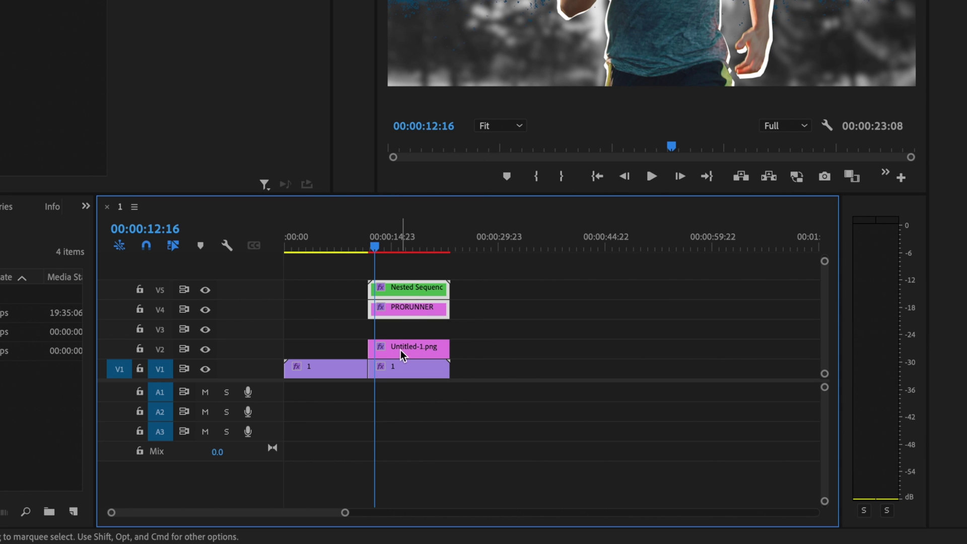
pyautogui.click(414, 352)
pyautogui.moveTo(414, 353); pyautogui.dragTo(414, 330)
pyautogui.click(603, 341)
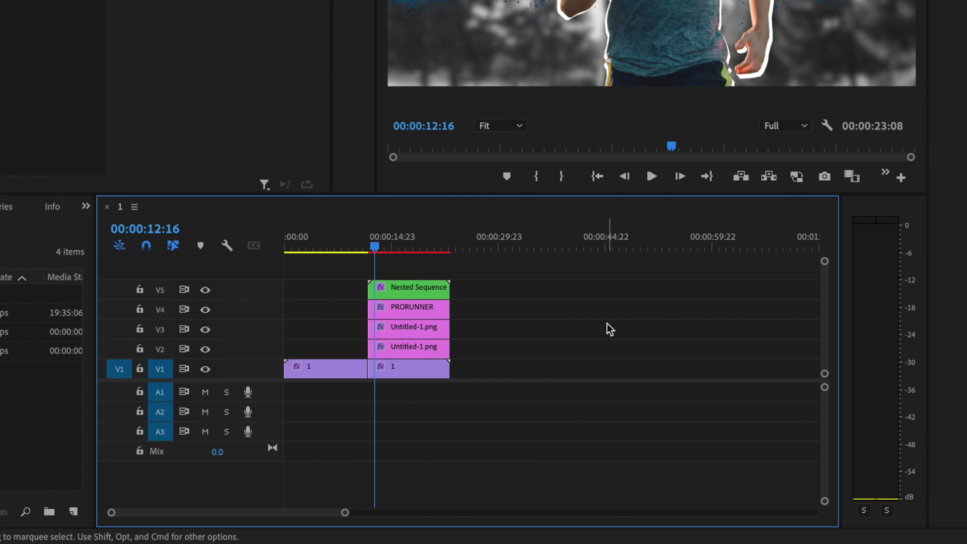
pyautogui.click(426, 328)
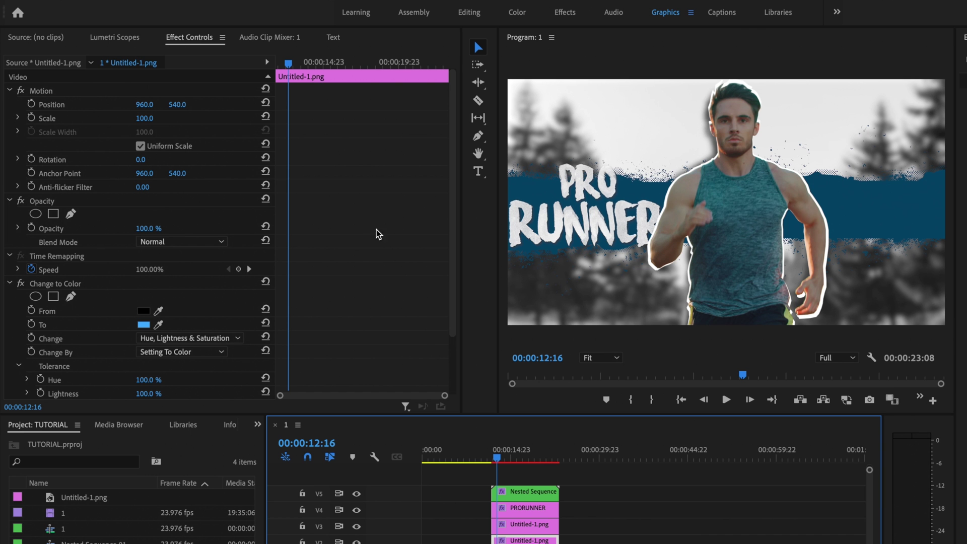
# Step: Set the copy's Change to Color replacement colour to white
pyautogui.scroll(-3, 366, 251)
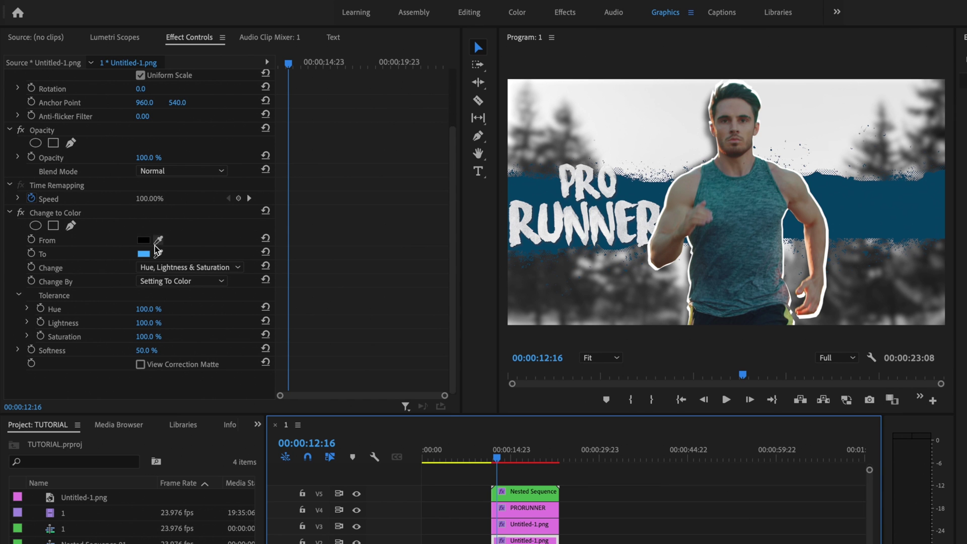
pyautogui.click(144, 254)
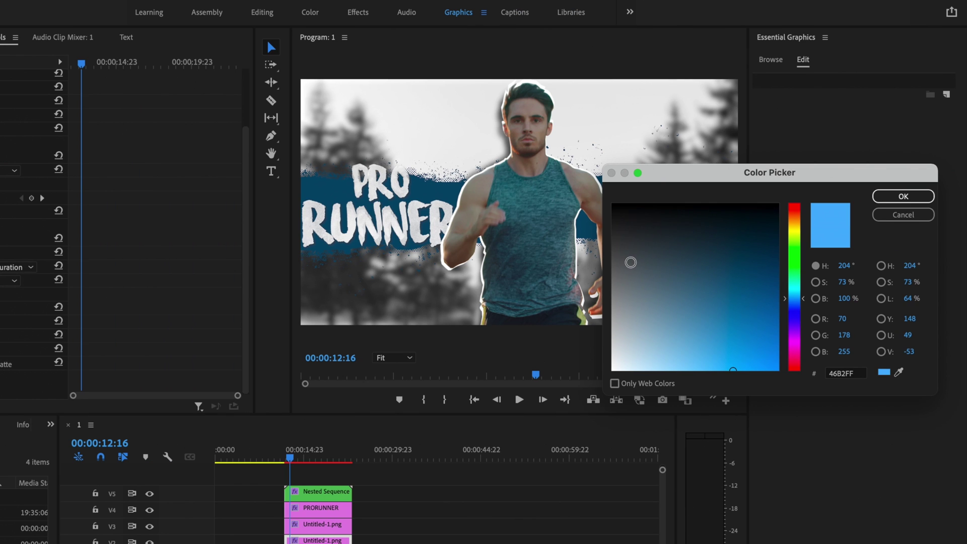
pyautogui.click(902, 197)
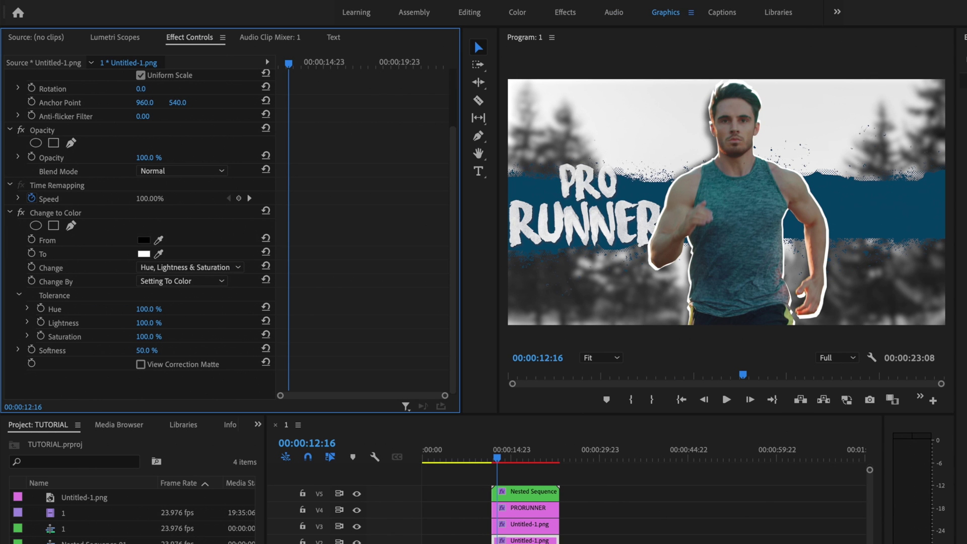
# Step: Set the white copy's softness to 0 and its scale to 117
pyautogui.scroll(1, 375, 278)
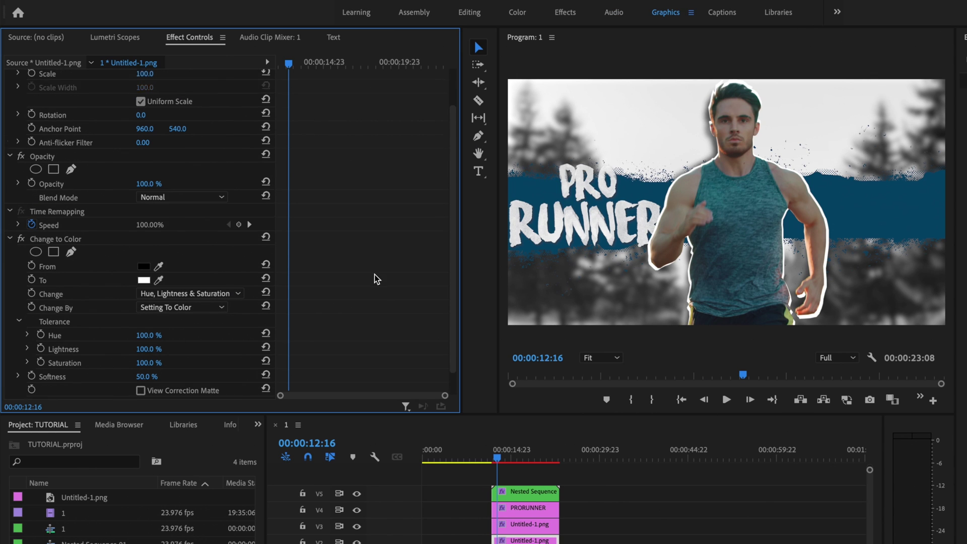
pyautogui.scroll(4, 376, 278)
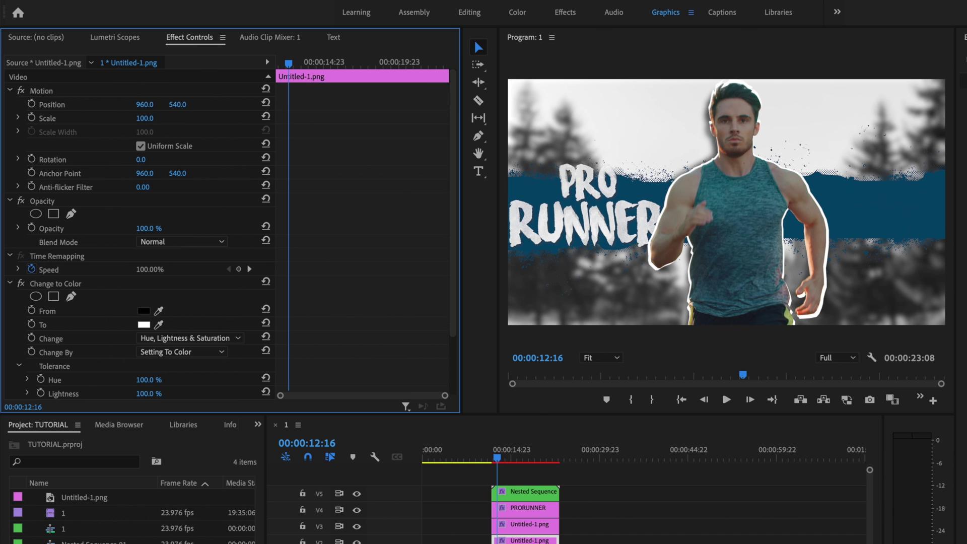
pyautogui.moveTo(145, 117); pyautogui.dragTo(154, 118)
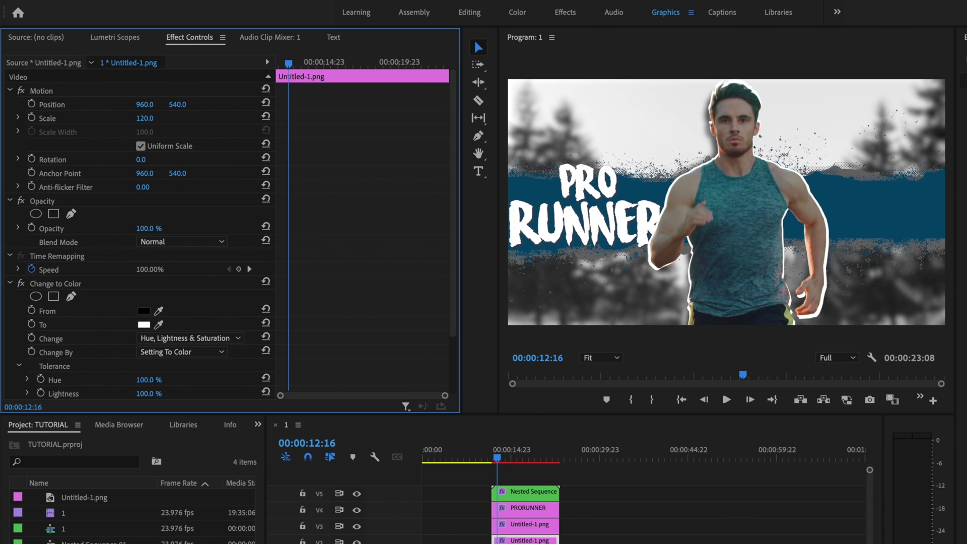
pyautogui.moveTo(154, 118); pyautogui.dragTo(156, 118)
pyautogui.scroll(-3, 365, 220)
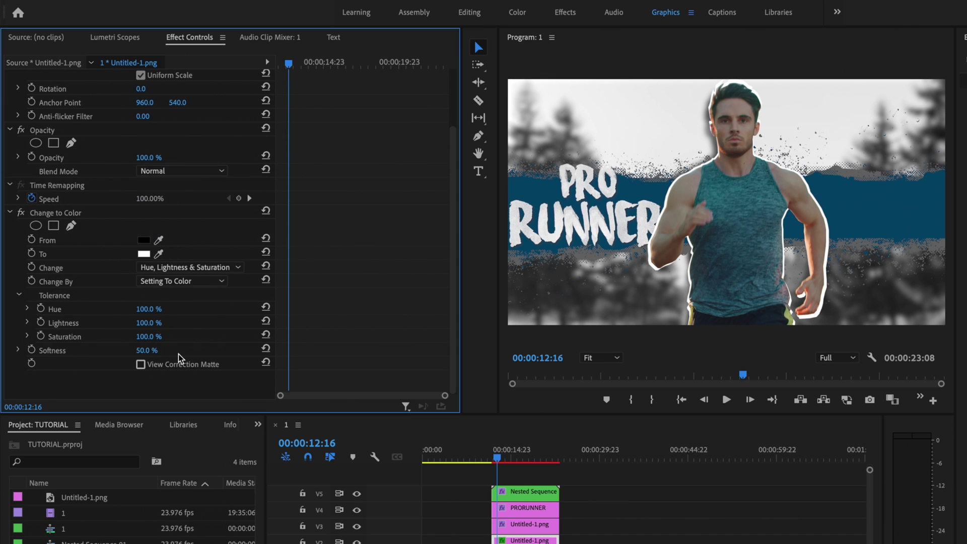
pyautogui.moveTo(154, 352); pyautogui.dragTo(128, 352)
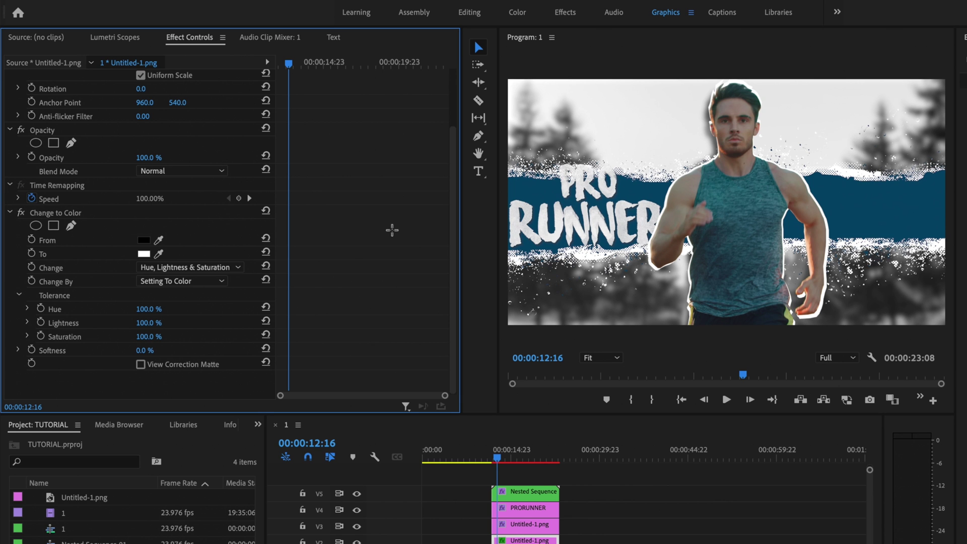
pyautogui.scroll(3, 391, 230)
pyautogui.moveTo(144, 118); pyautogui.dragTo(151, 118)
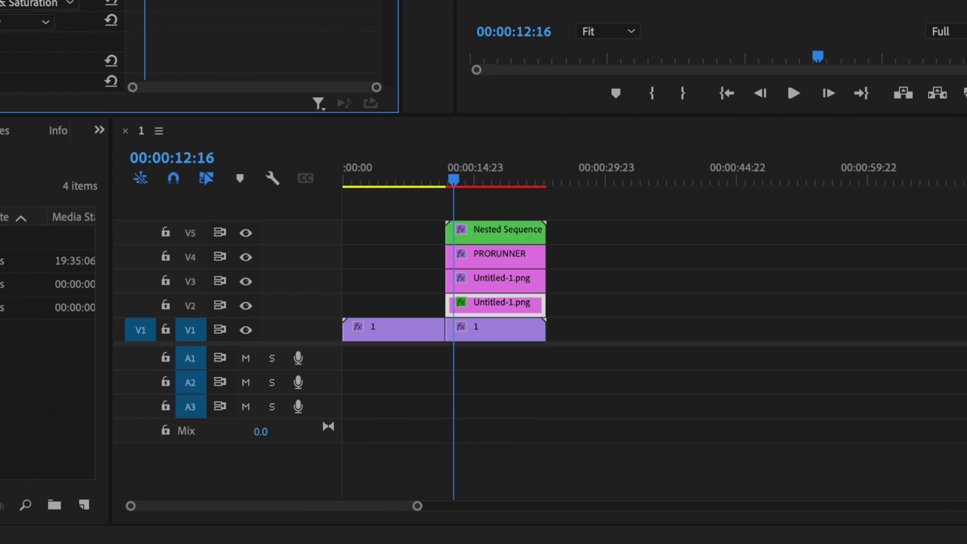
# Step: Nudge the PRORUNNER text box down to position 347.7, 511.2 in the Program monitor
pyautogui.click(509, 253)
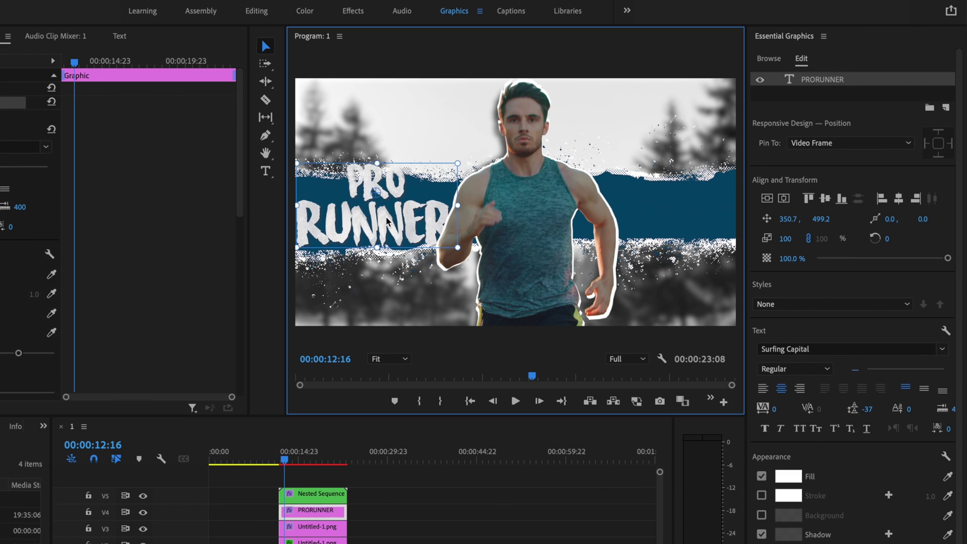
pyautogui.moveTo(386, 222); pyautogui.dragTo(387, 224)
pyautogui.doubleClick(398, 197)
pyautogui.moveTo(456, 227); pyautogui.dragTo(346, 225)
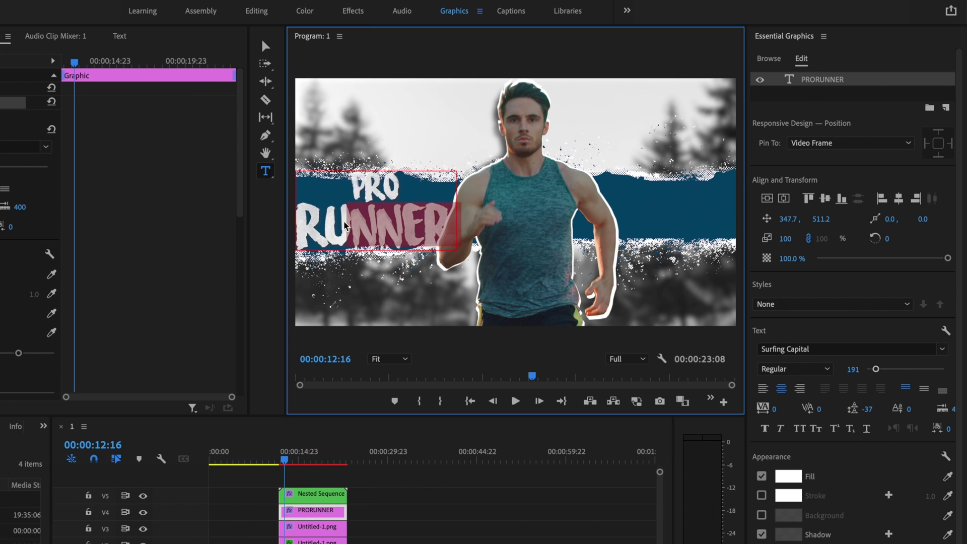
pyautogui.press('Escape')
pyautogui.click(265, 46)
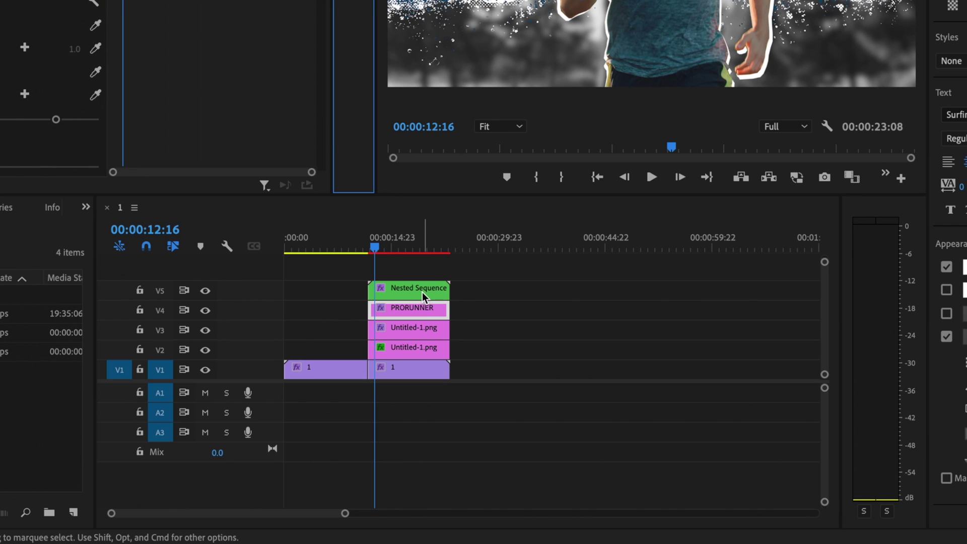
# Step: Inside Nested Sequence 01, add a marker at 00:00:00:20, then return to sequence 1
pyautogui.doubleClick(442, 407)
pyautogui.click(370, 449)
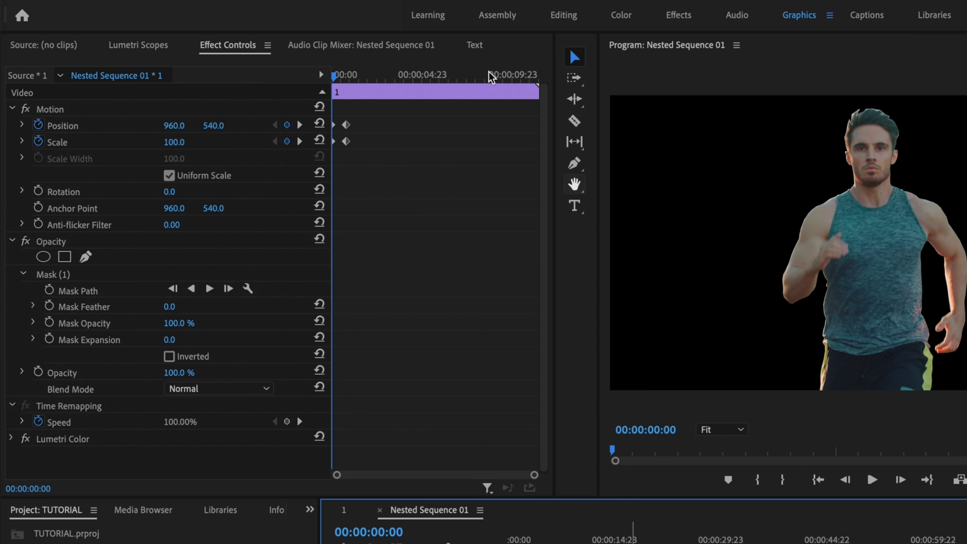
pyautogui.moveTo(338, 78); pyautogui.dragTo(347, 81)
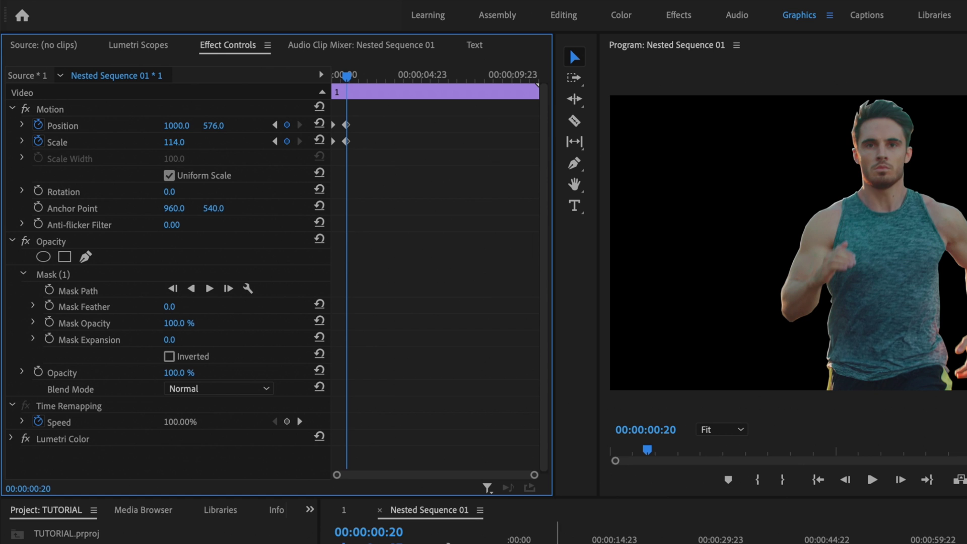
pyautogui.press('m')
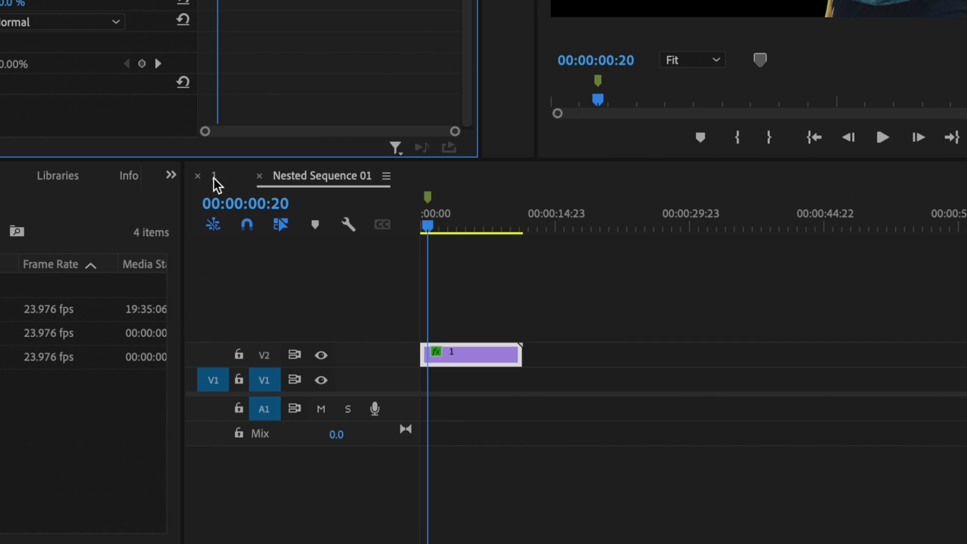
pyautogui.click(222, 180)
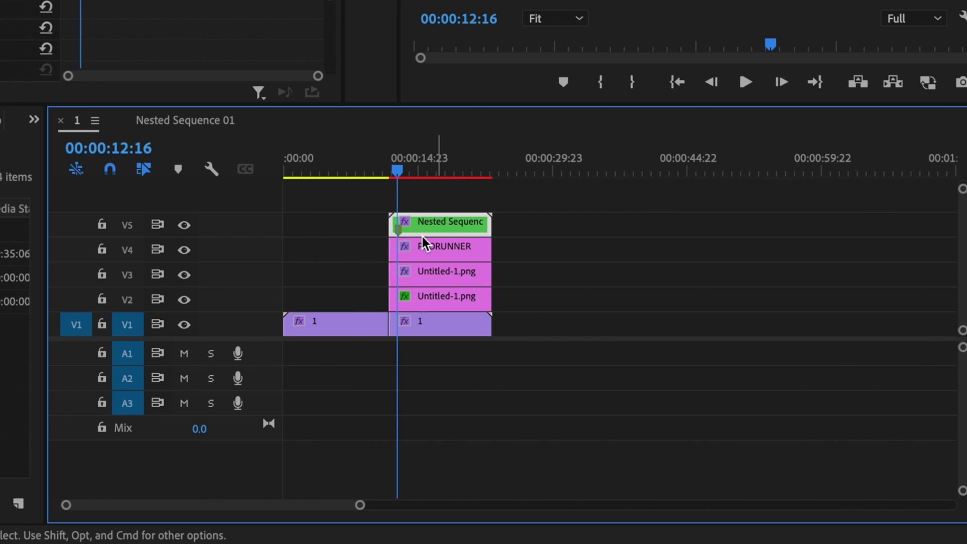
# Step: Marquee-select the PRORUNNER title and both Untitled-1.png clips on V2–V4
pyautogui.moveTo(401, 232); pyautogui.dragTo(403, 237)
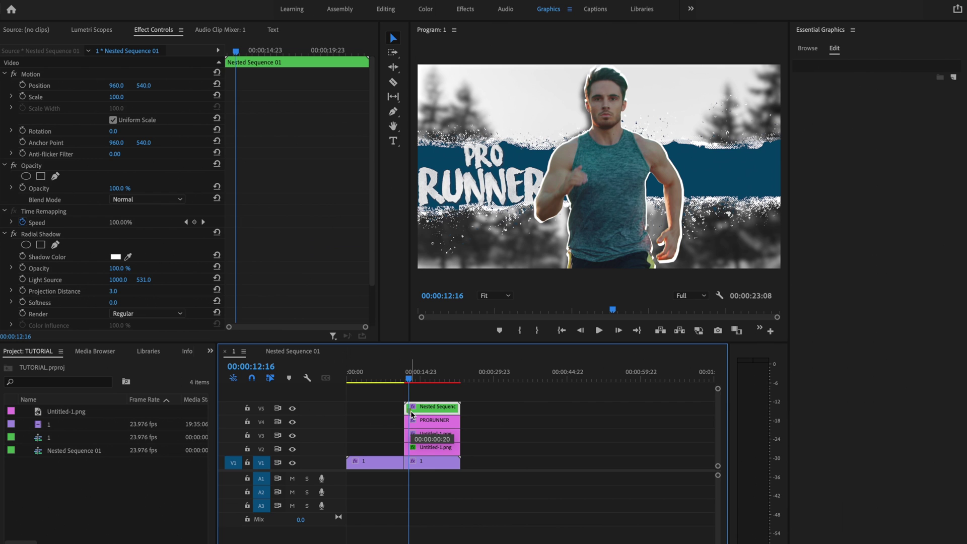
pyautogui.moveTo(412, 415); pyautogui.dragTo(412, 415)
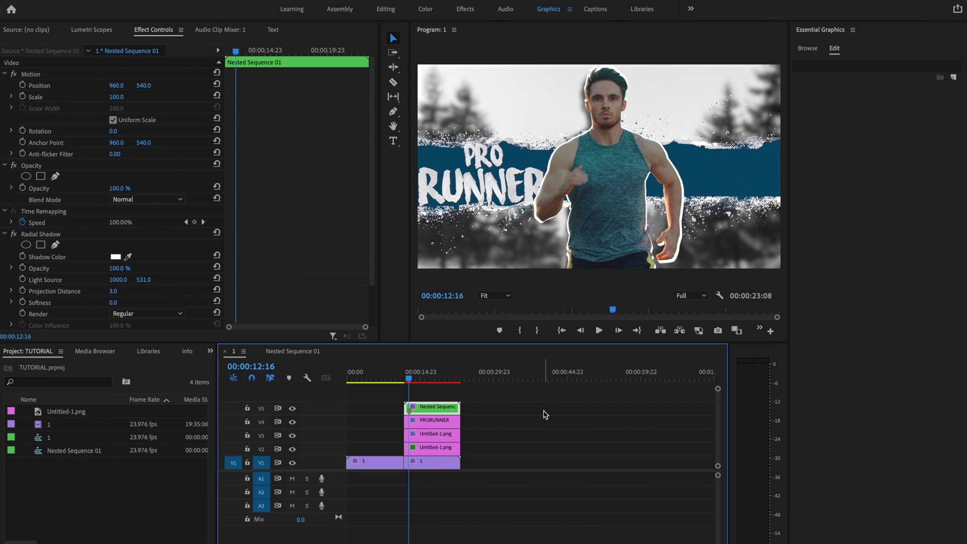
pyautogui.click(545, 414)
pyautogui.moveTo(512, 421); pyautogui.dragTo(428, 428)
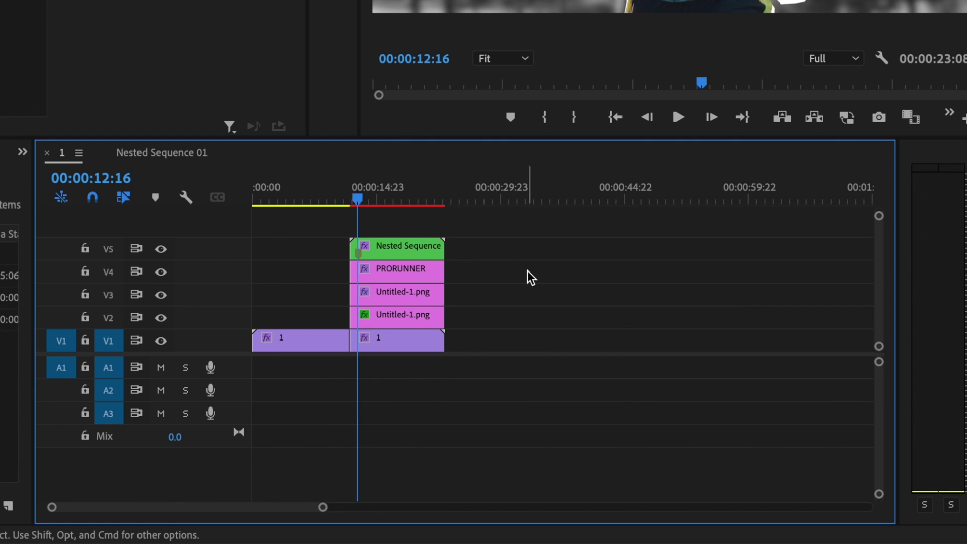
pyautogui.moveTo(390, 282); pyautogui.dragTo(358, 314)
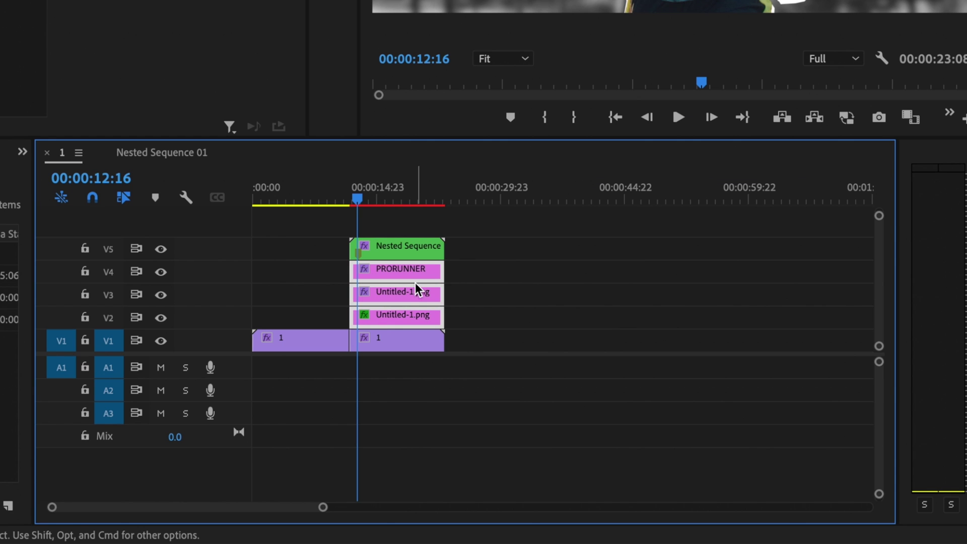
# Step: Nest the title and both Untitled-1.png bands into Nested Sequence 04 on V2
pyautogui.rightClick(412, 280)
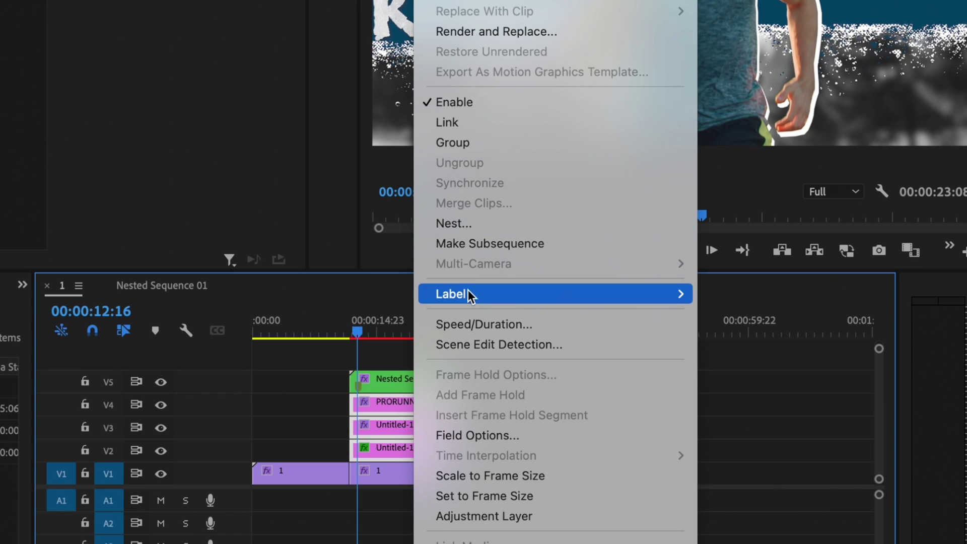
pyautogui.click(464, 225)
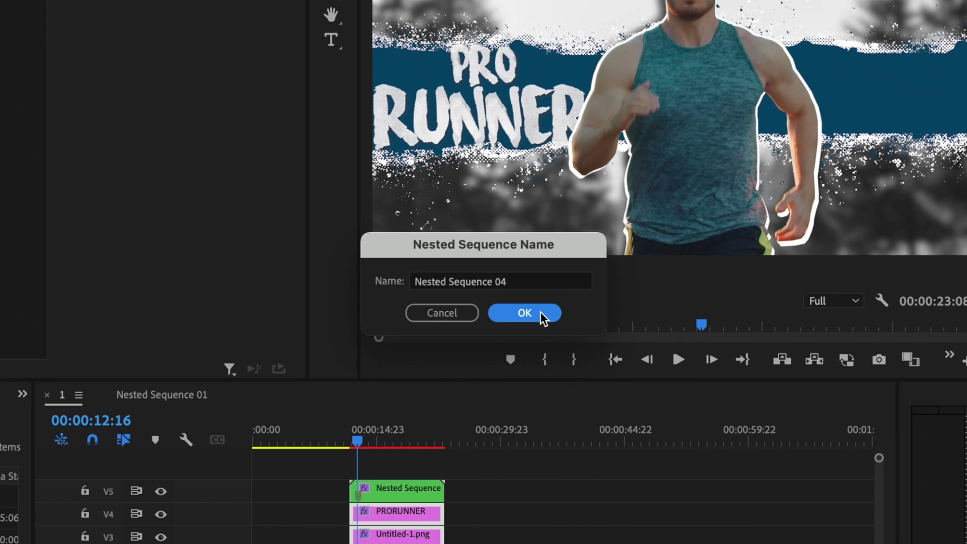
pyautogui.click(544, 205)
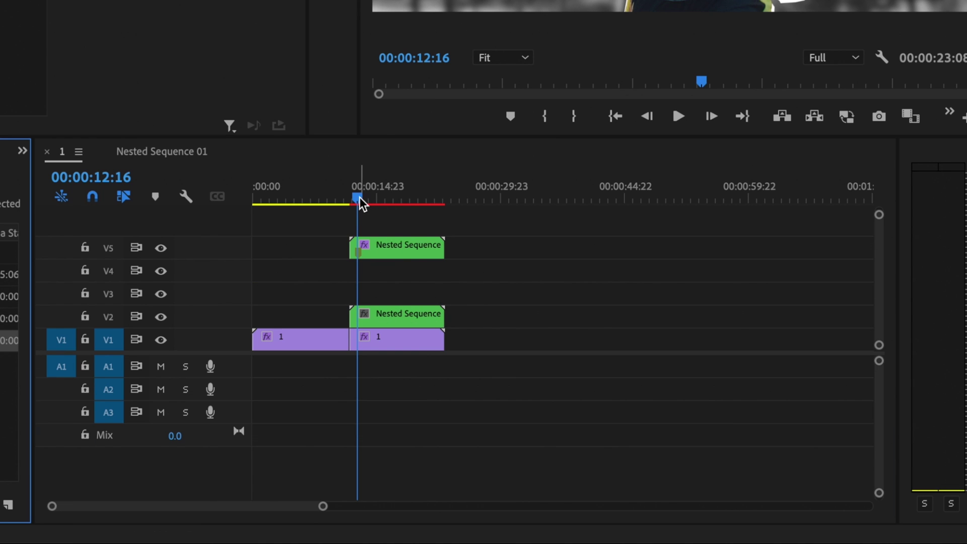
pyautogui.moveTo(362, 204)
pyautogui.mouseDown()
pyautogui.moveTo(380, 201)
pyautogui.moveTo(369, 206)
pyautogui.mouseUp()
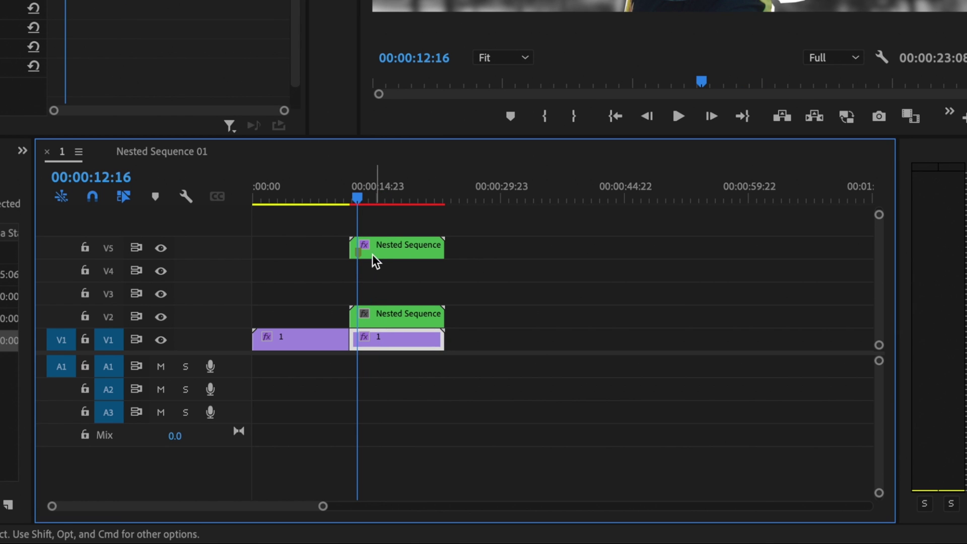
# Step: Enable Position, Scale and Rotation keyframes on the V2 nested title clip at 00:00:12:16
pyautogui.click(423, 316)
pyautogui.click(473, 292)
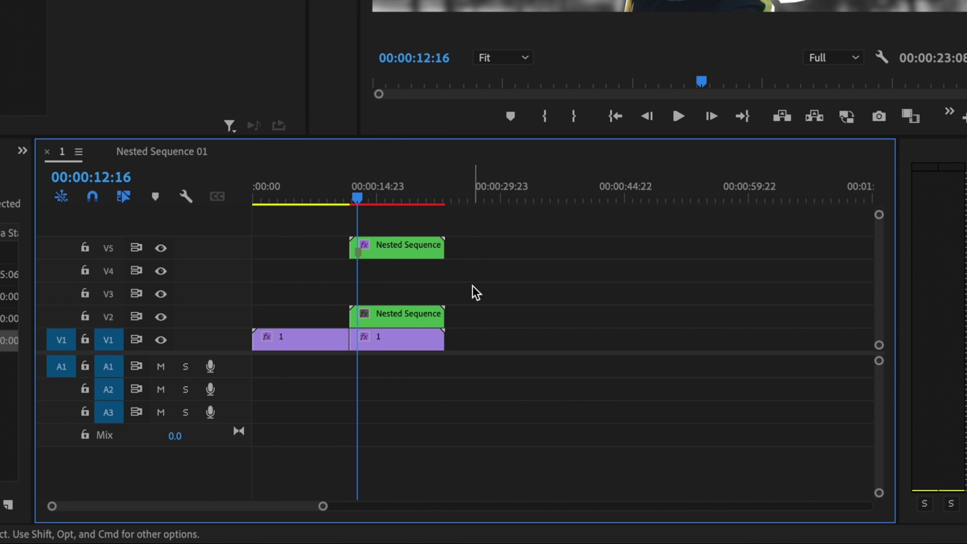
pyautogui.click(405, 322)
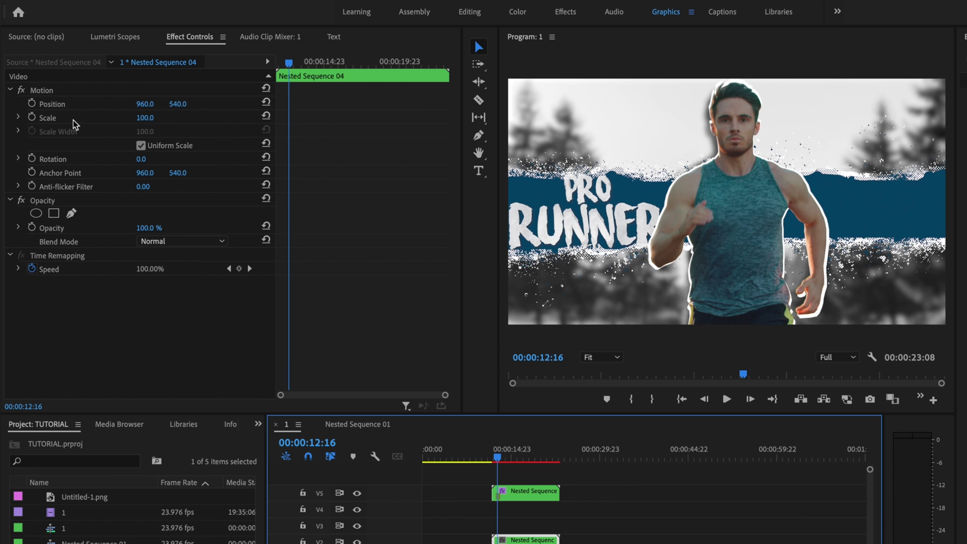
pyautogui.click(31, 104)
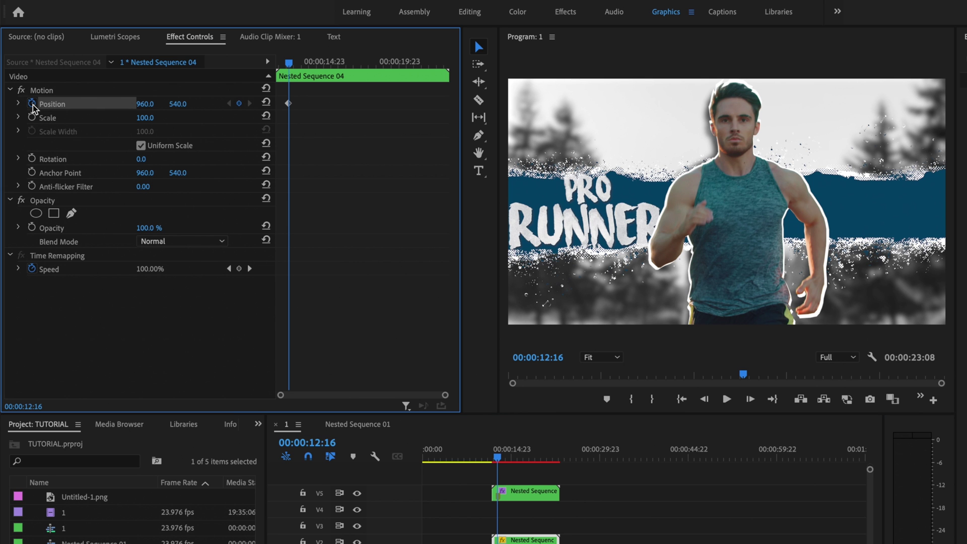
pyautogui.click(32, 117)
pyautogui.click(32, 158)
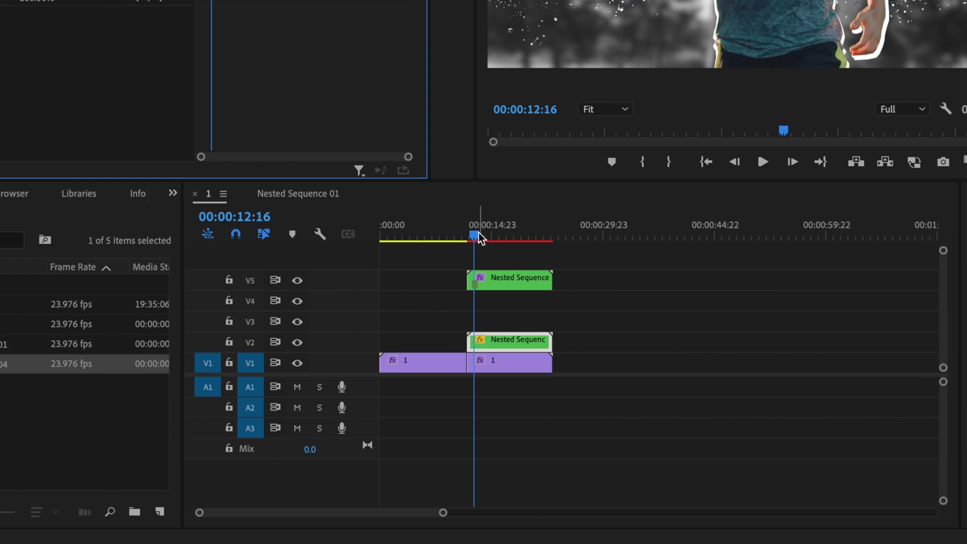
# Step: At 00:00:11:20, set Scale 126 and Rotation -12, then play back the animation
pyautogui.moveTo(479, 238); pyautogui.dragTo(472, 238)
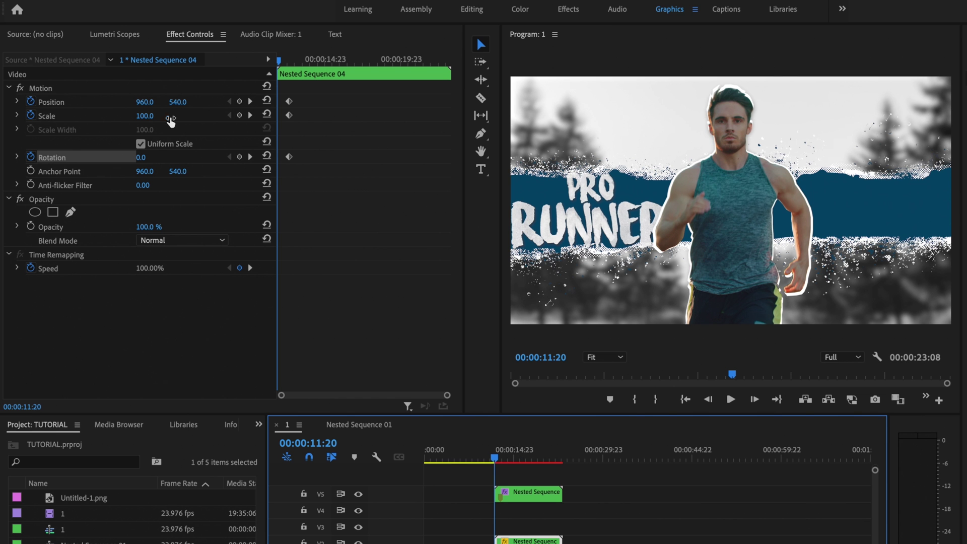
pyautogui.moveTo(147, 116); pyautogui.dragTo(157, 115)
pyautogui.moveTo(152, 157); pyautogui.dragTo(147, 157)
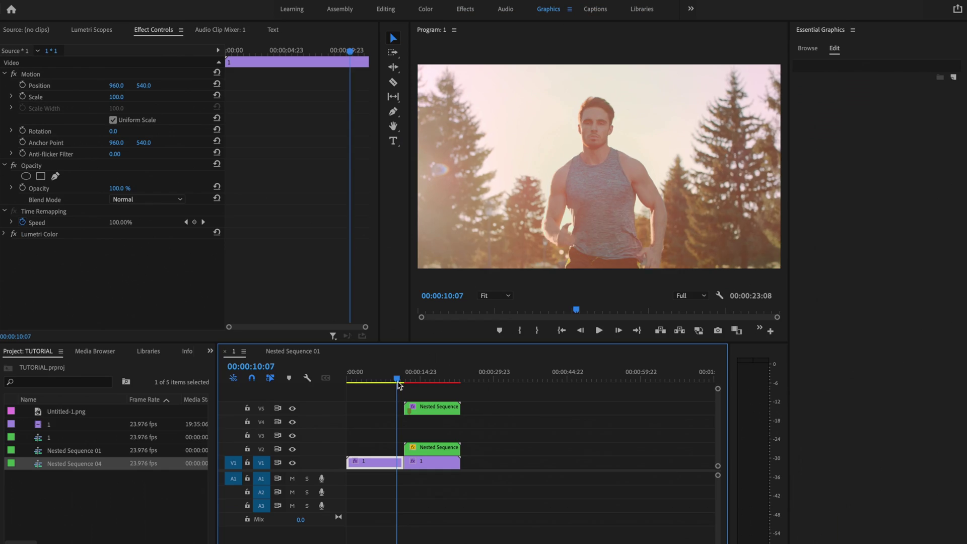
pyautogui.press('space')
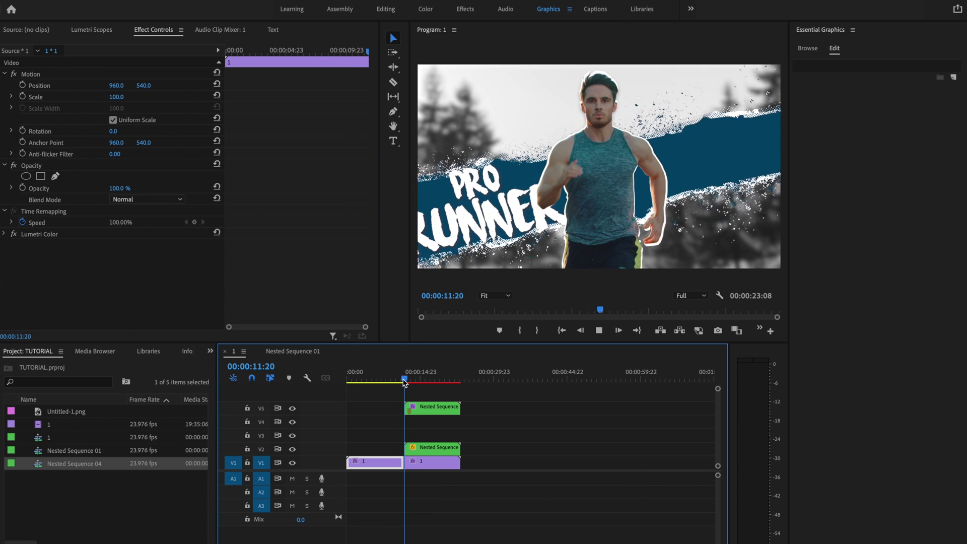
pyautogui.press('space')
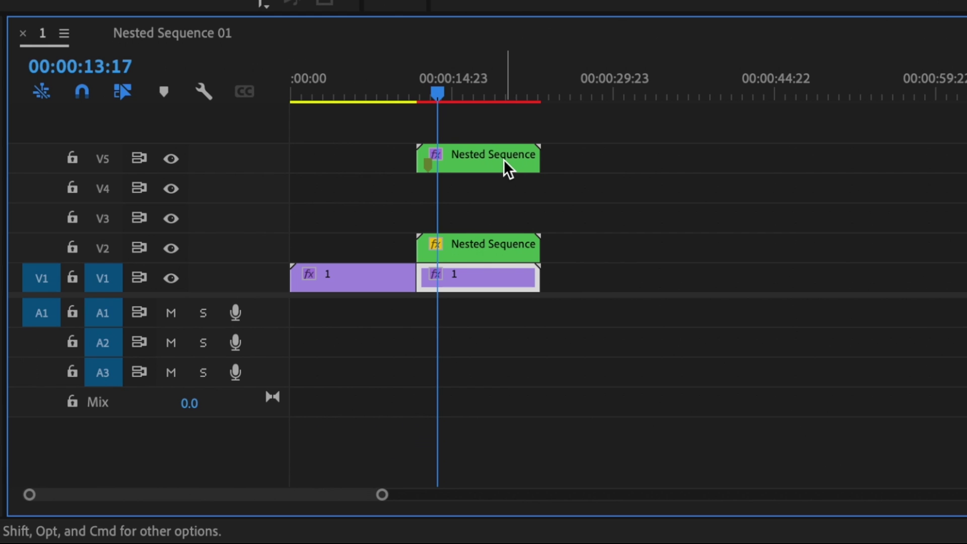
pyautogui.doubleClick(504, 159)
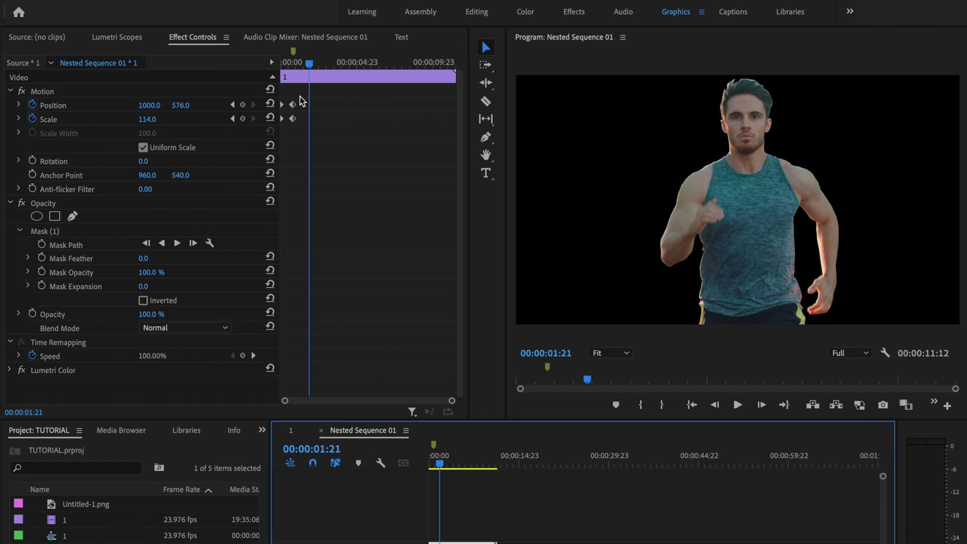
# Step: Clear the old marker in Nested Sequence 01 and add a new one at 00:00:04:22
pyautogui.moveTo(330, 96); pyautogui.dragTo(354, 120)
pyautogui.click(293, 61)
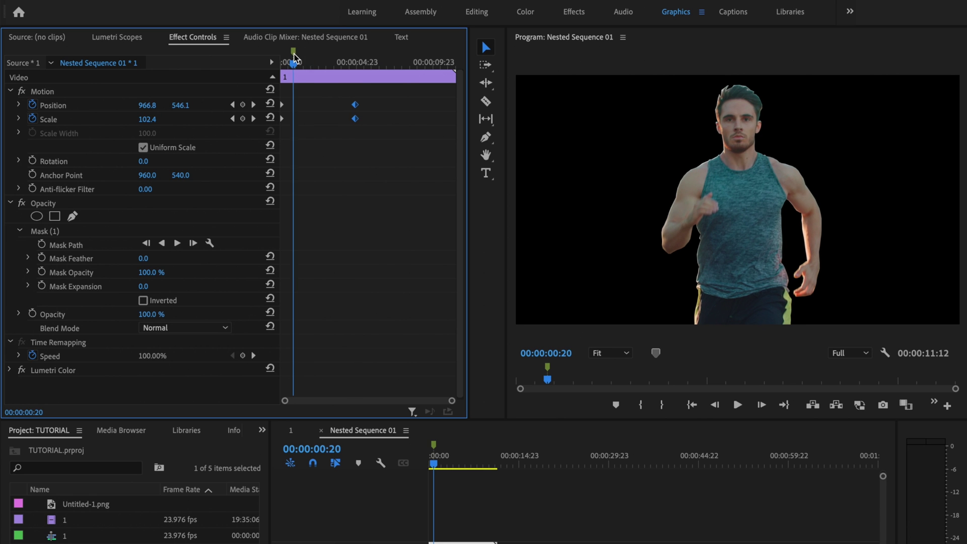
pyautogui.rightClick(295, 59)
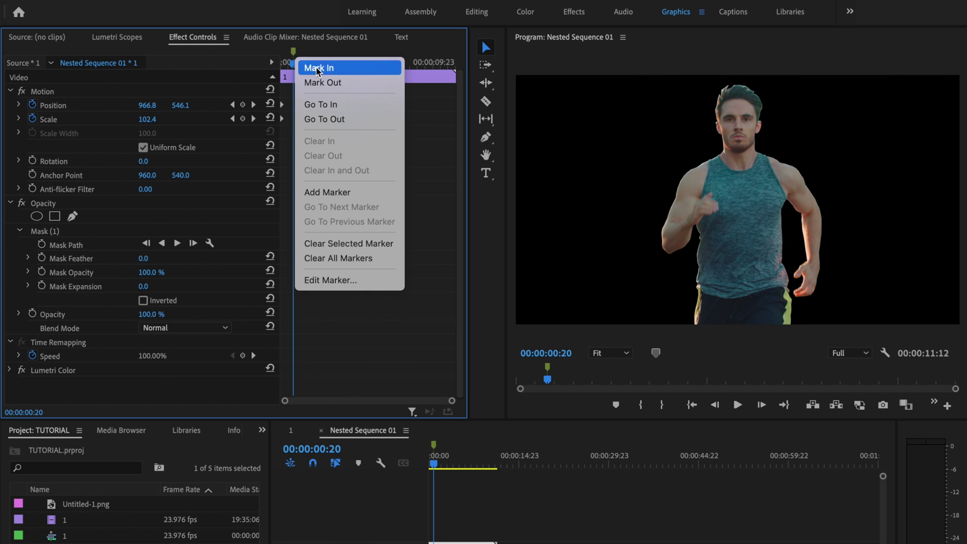
pyautogui.click(365, 243)
pyautogui.click(356, 63)
pyautogui.press('m')
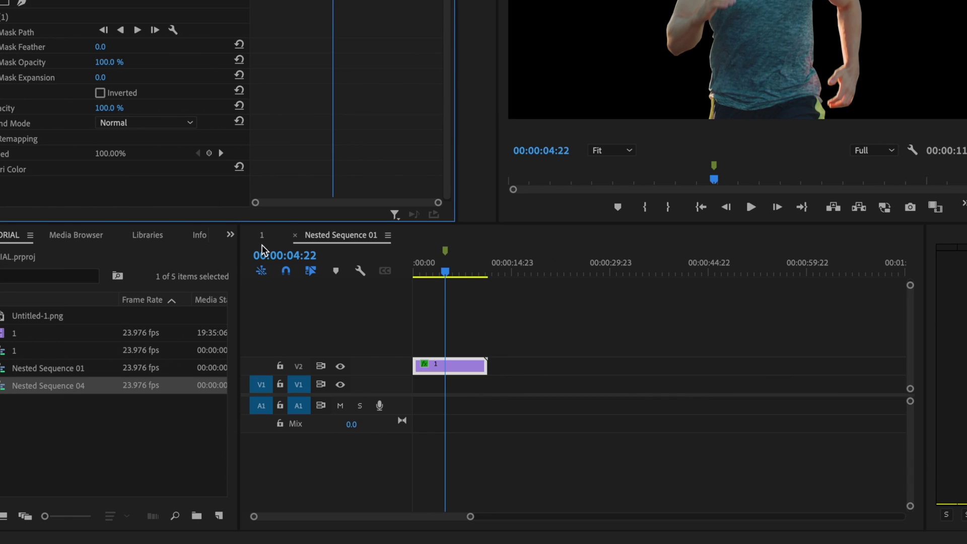
pyautogui.click(262, 236)
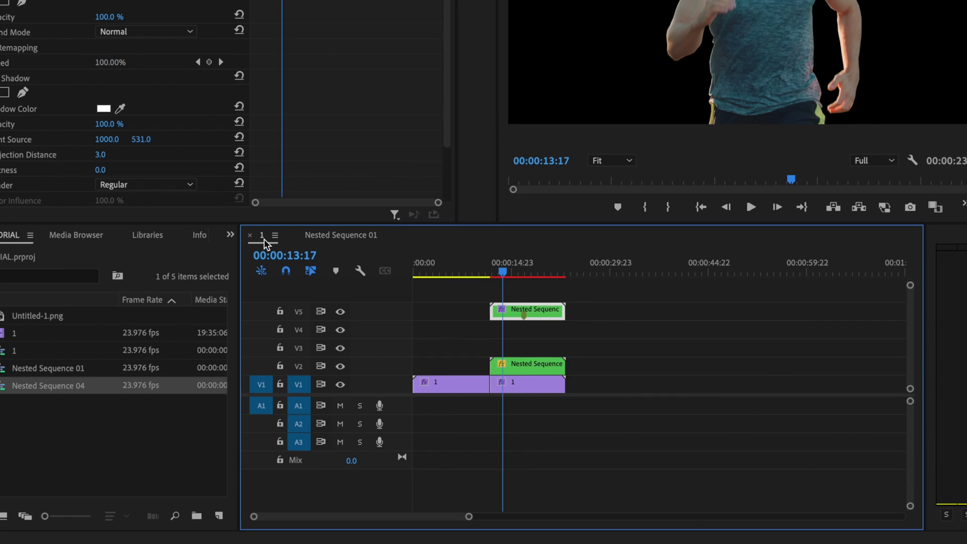
# Step: Select the V2 title clip's three keyframes and play back its zoom-and-tilt animation from 00:00:10:15
pyautogui.click(524, 273)
pyautogui.click(517, 273)
pyautogui.moveTo(518, 276)
pyautogui.mouseDown()
pyautogui.moveTo(507, 274)
pyautogui.moveTo(523, 274)
pyautogui.mouseUp()
pyautogui.click(591, 345)
pyautogui.click(537, 366)
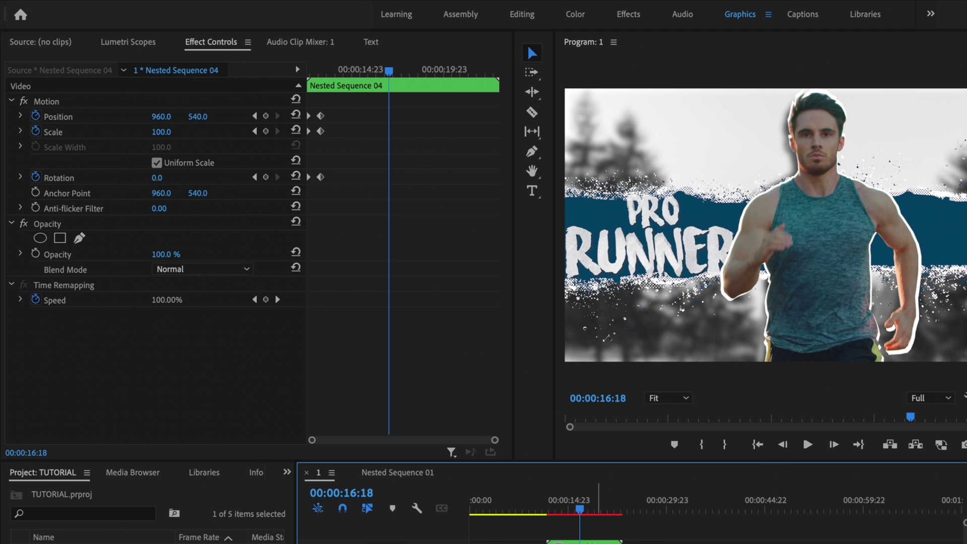
pyautogui.moveTo(358, 101); pyautogui.dragTo(394, 186)
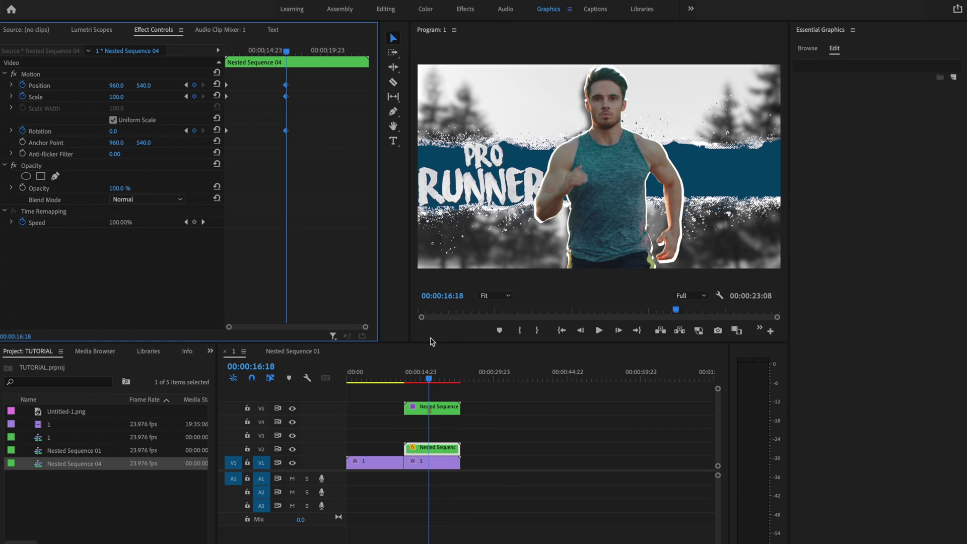
pyautogui.click(545, 509)
pyautogui.press('space')
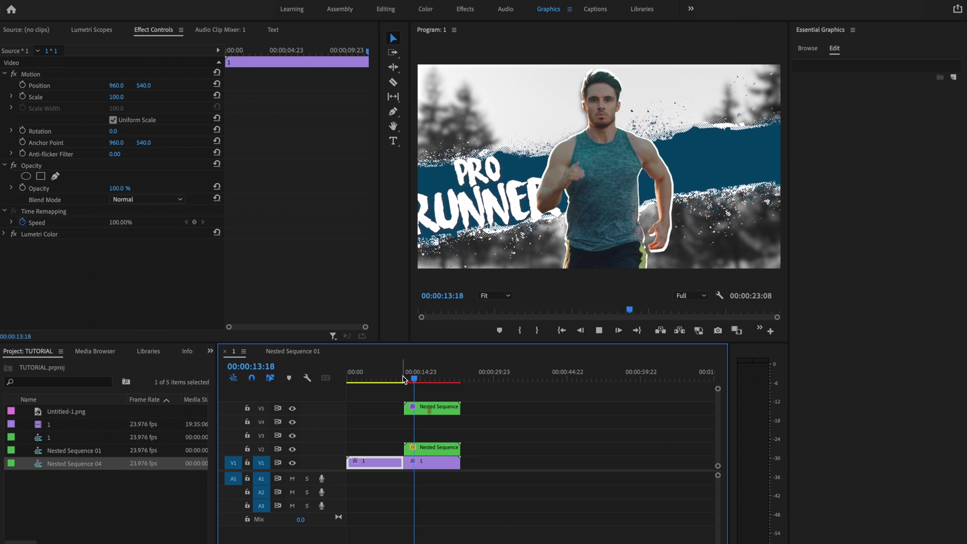
pyautogui.click(522, 419)
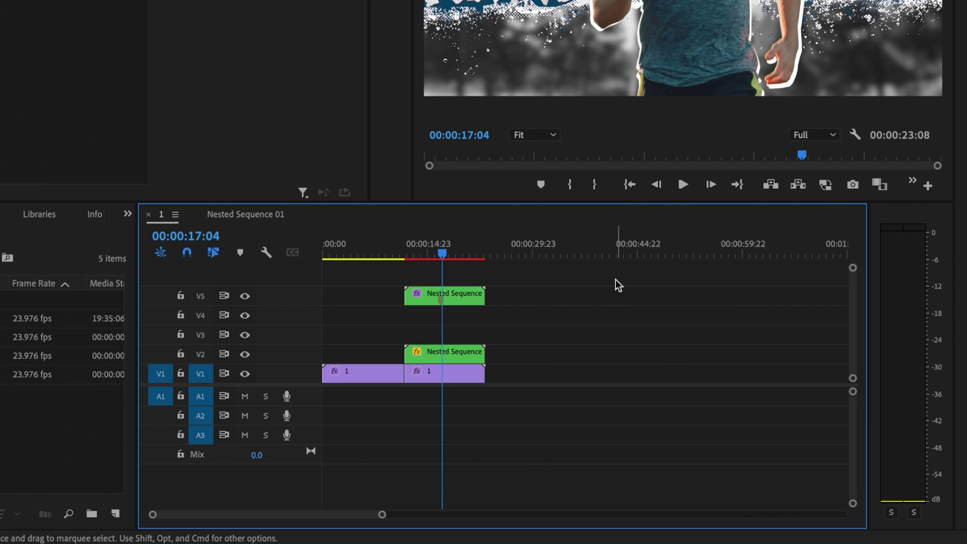
# Step: Nest the runner, title and background clips into Nested Sequence 05 and switch to the Editing workspace
pyautogui.moveTo(616, 279); pyautogui.dragTo(406, 384)
pyautogui.rightClick(455, 351)
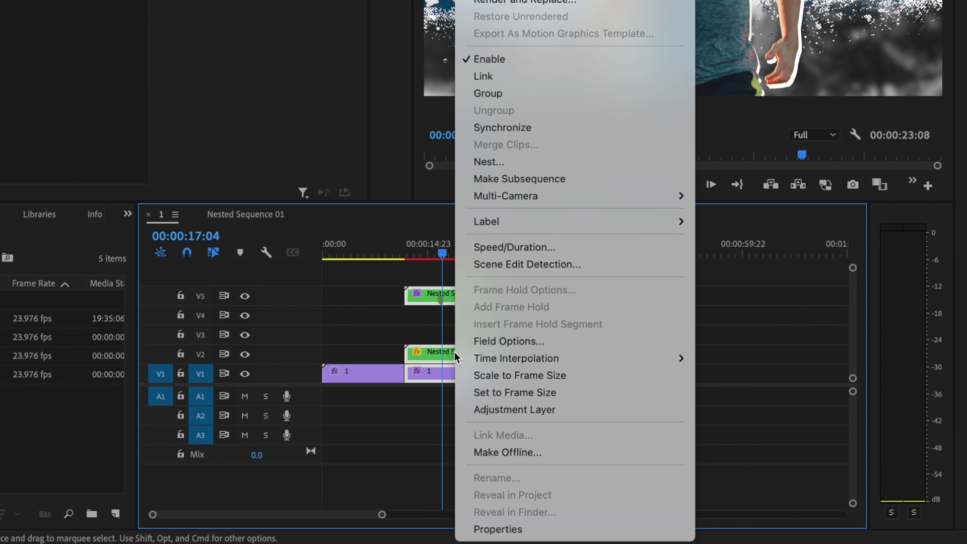
pyautogui.click(545, 164)
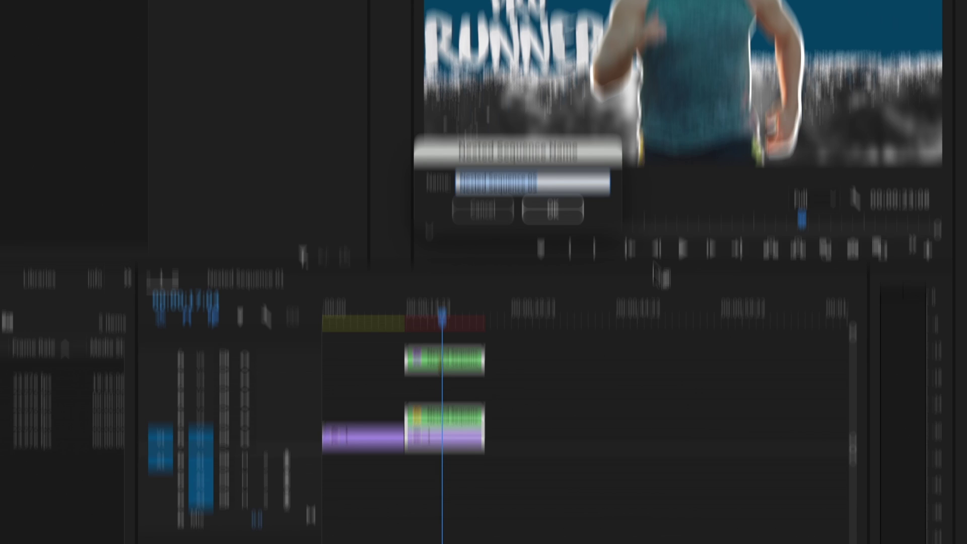
pyautogui.click(552, 209)
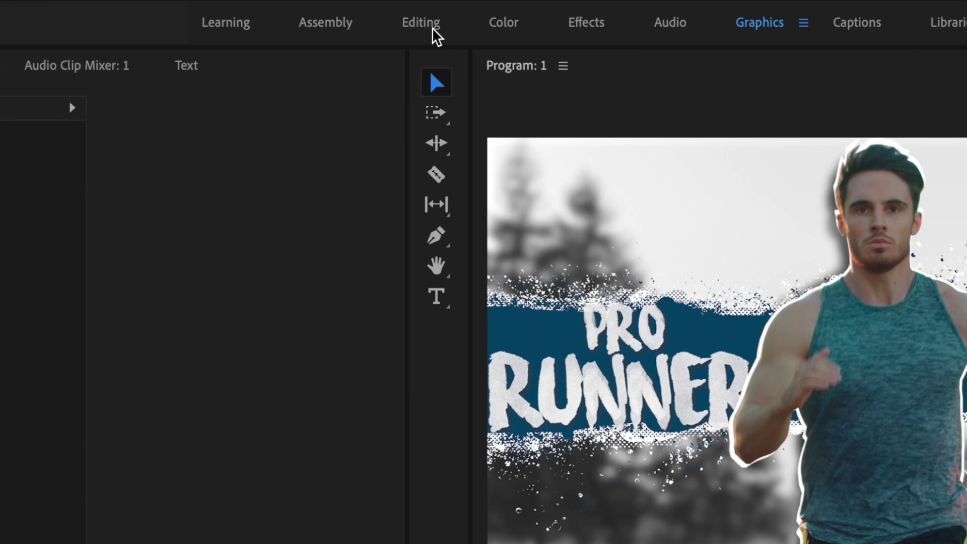
pyautogui.click(386, 9)
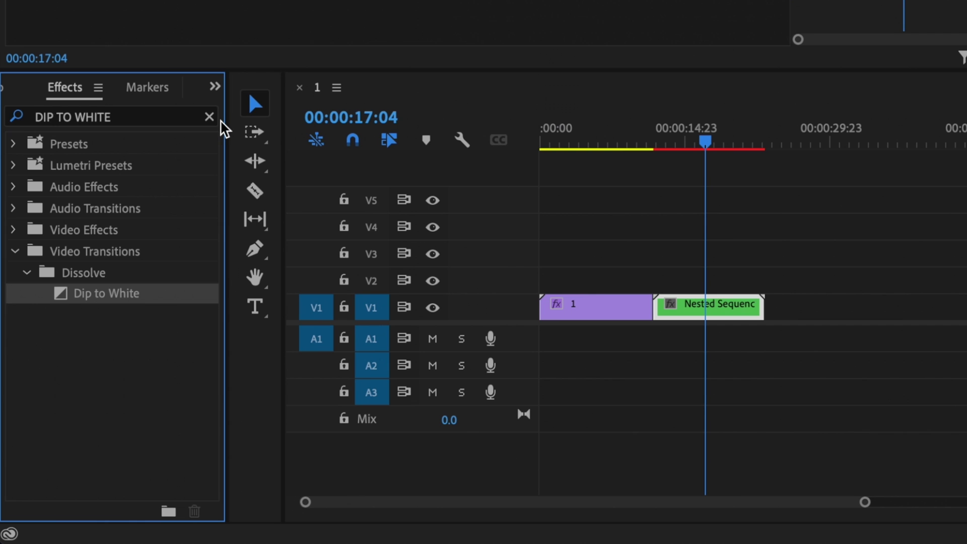
# Step: Apply a Dip to White transition where Nested Sequence 05 meets clip 1
pyautogui.click(209, 117)
pyautogui.click(169, 121)
pyautogui.write('DIP TO WHIT')
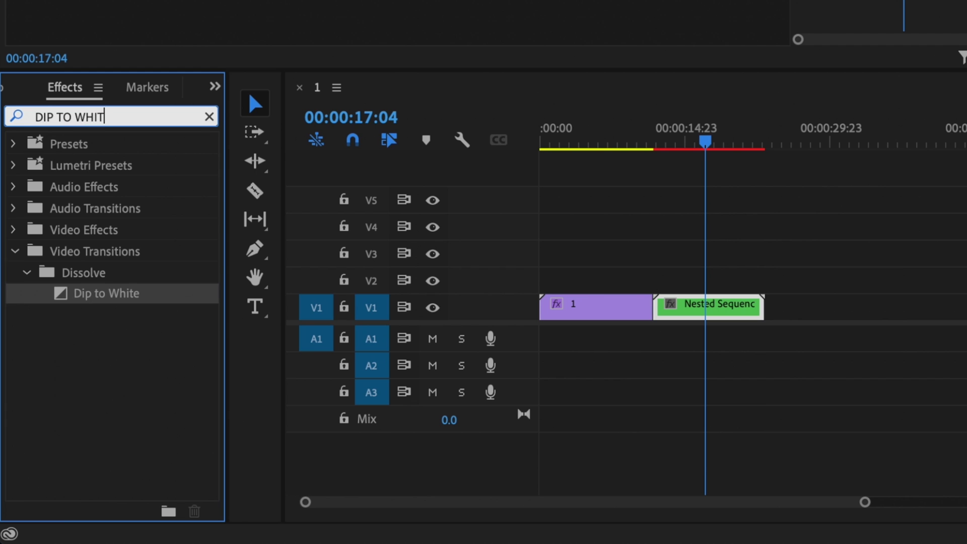
pyautogui.moveTo(112, 295); pyautogui.dragTo(660, 304)
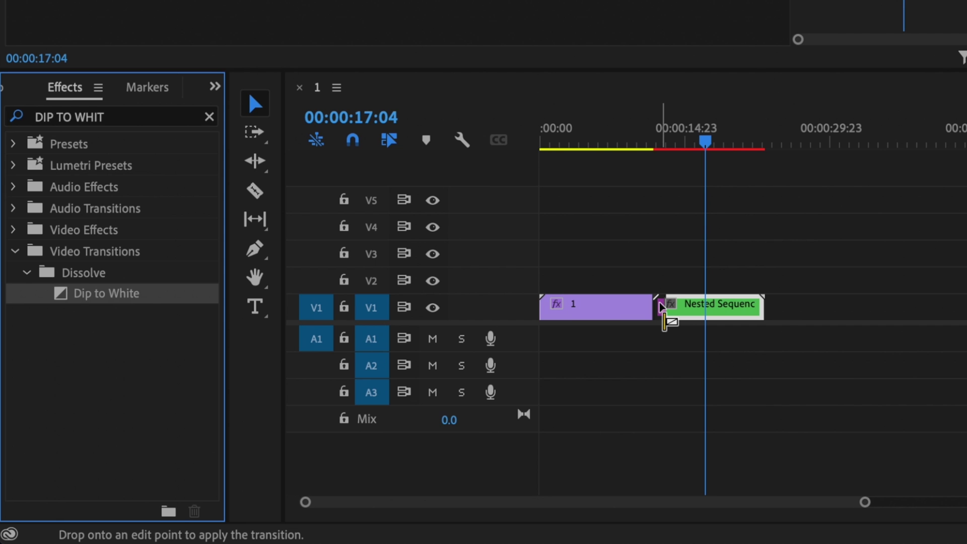
pyautogui.moveTo(660, 304); pyautogui.dragTo(660, 305)
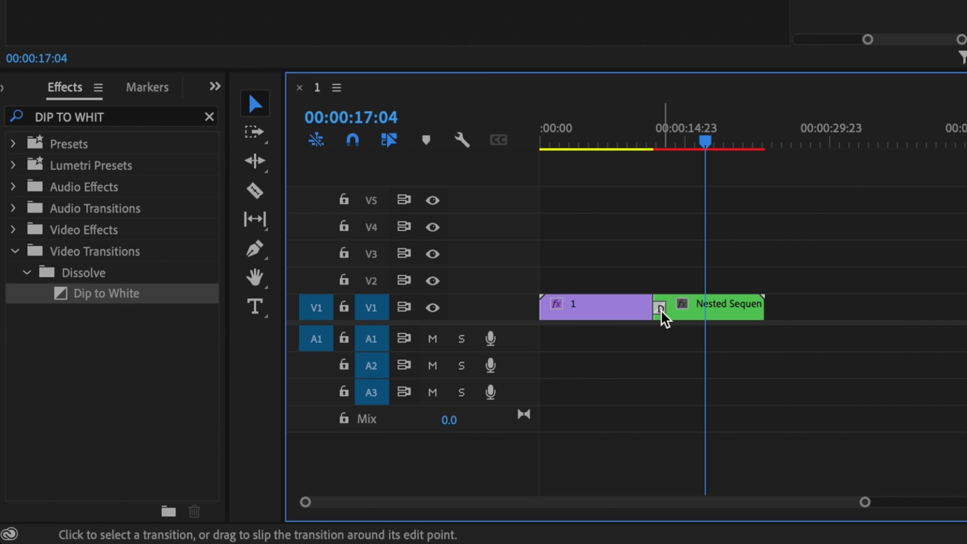
# Step: Set the Dip to White transition's alignment to Center at Cut
pyautogui.click(661, 309)
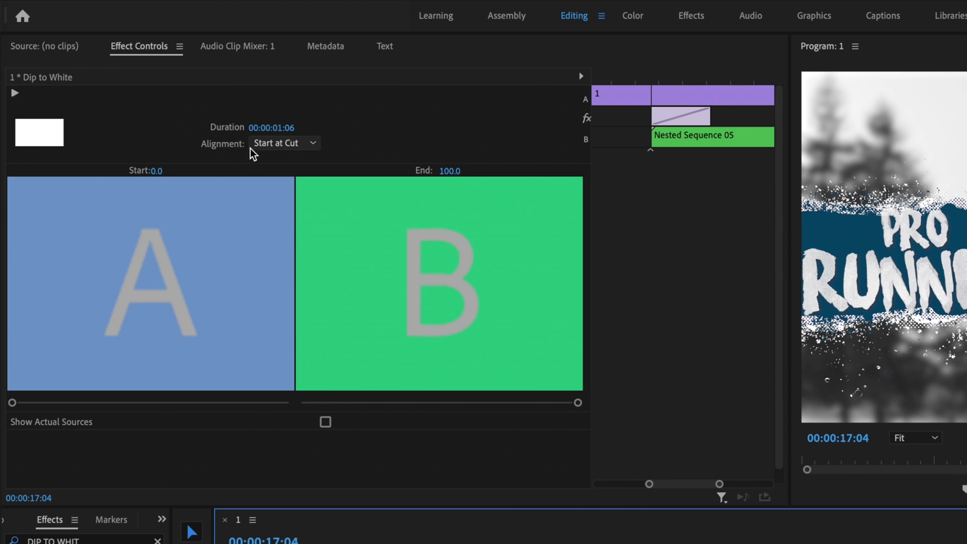
pyautogui.click(292, 144)
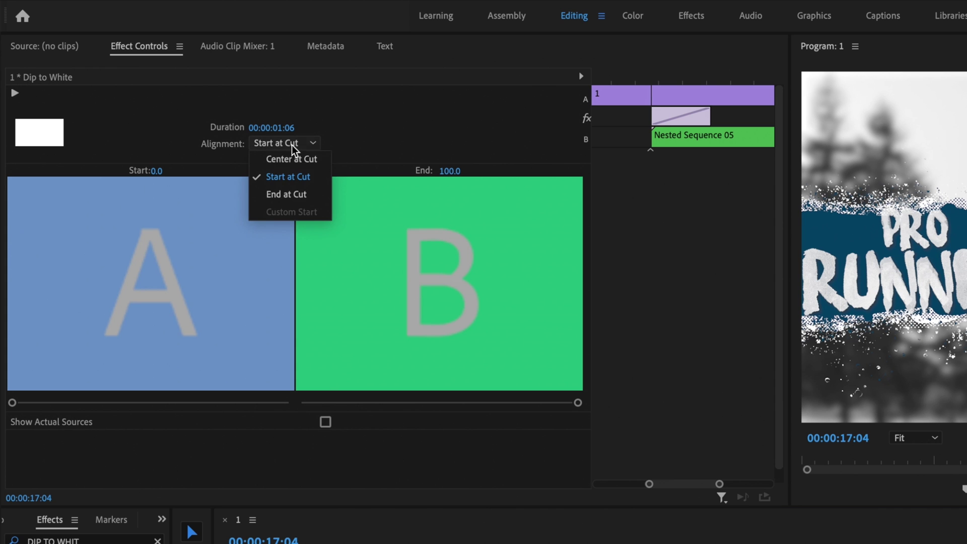
pyautogui.click(303, 163)
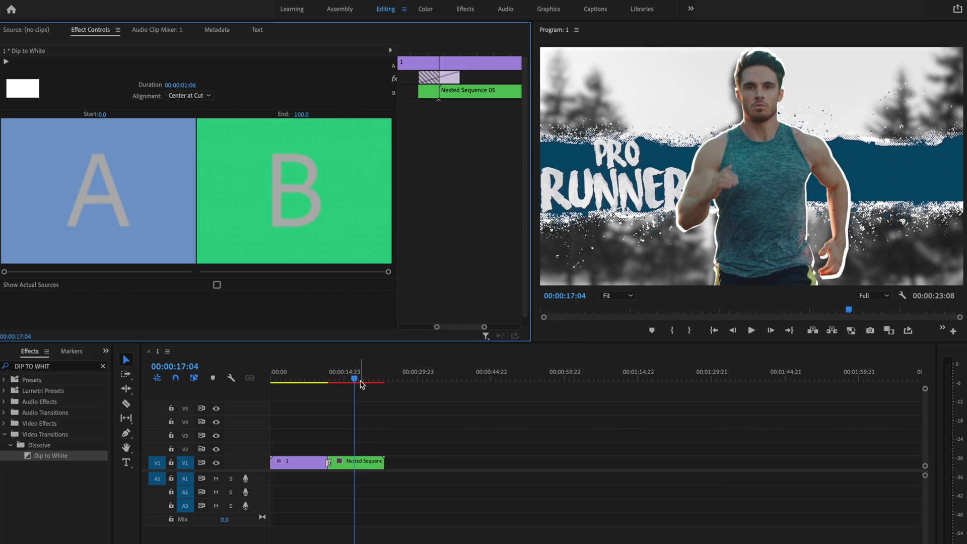
pyautogui.moveTo(353, 380); pyautogui.dragTo(318, 382)
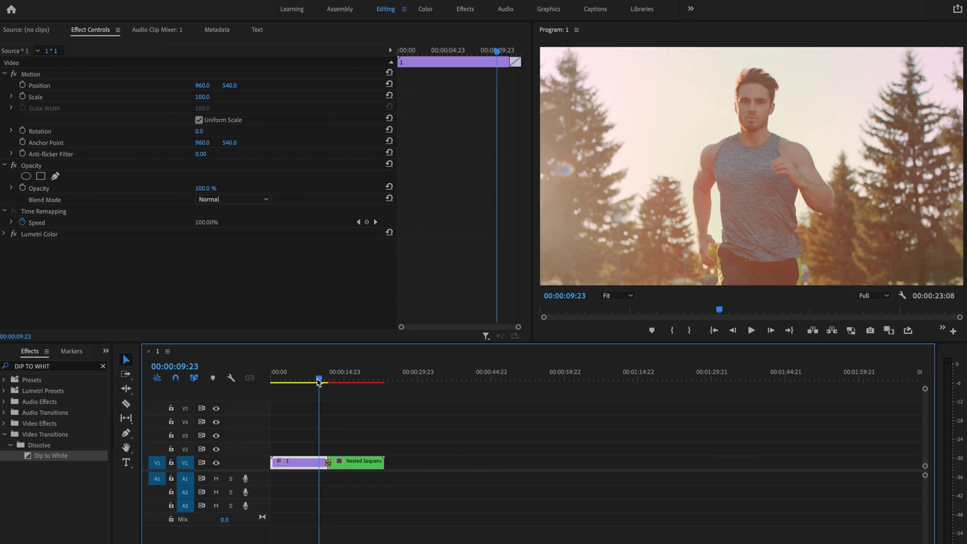